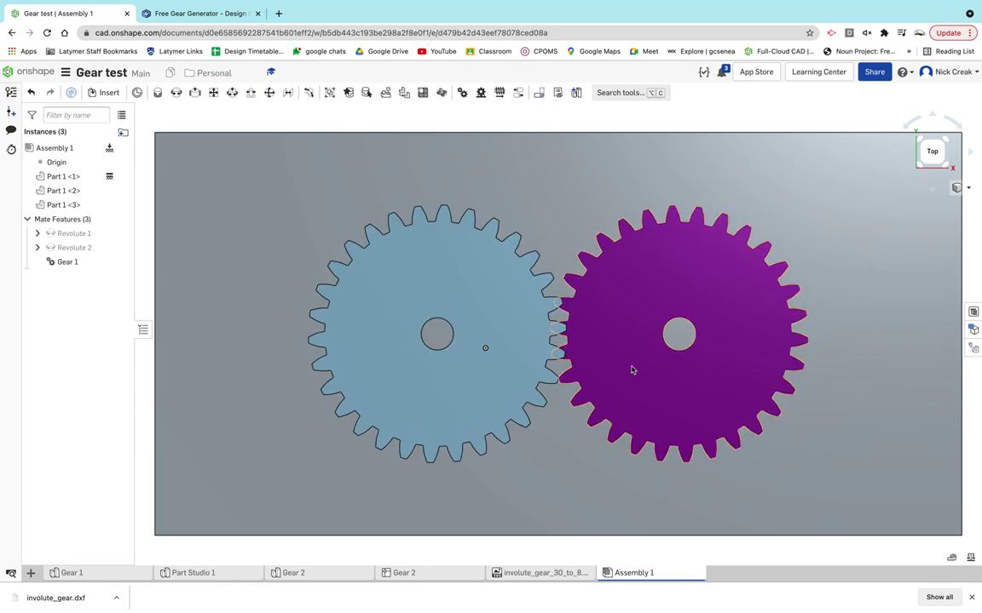
Step: Rotate the meshed gears in the assembly to check their motion, and switch to the evolventdesign.com spur gear generator page
left_click_drag(527, 361, 424, 296)
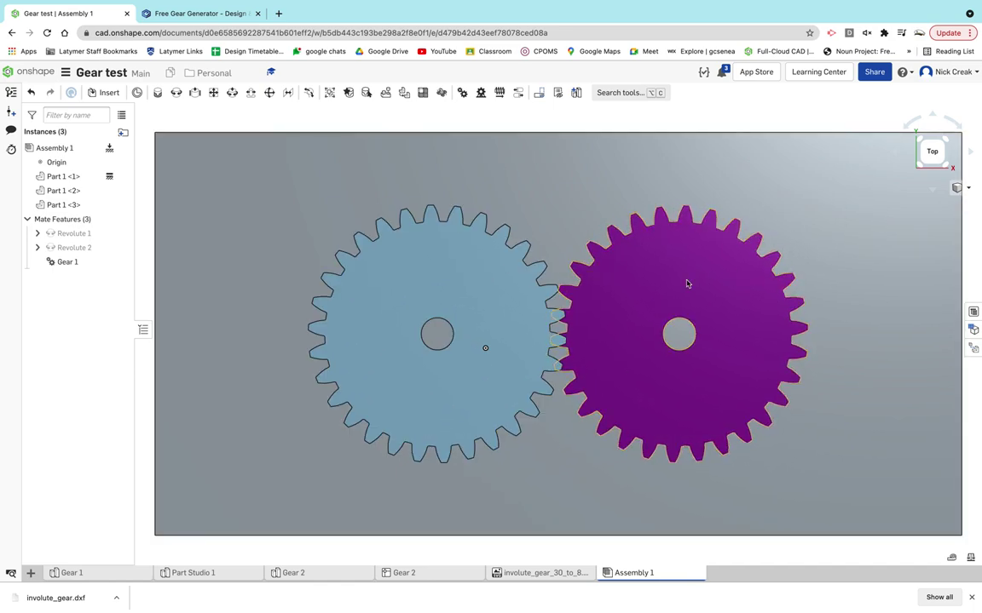
left_click(225, 20)
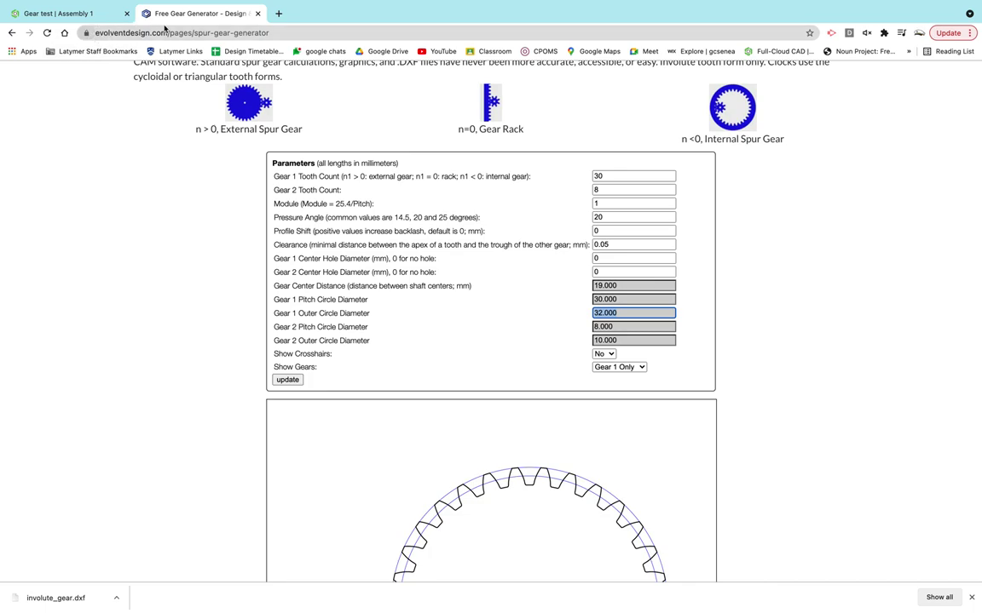
left_click(288, 37)
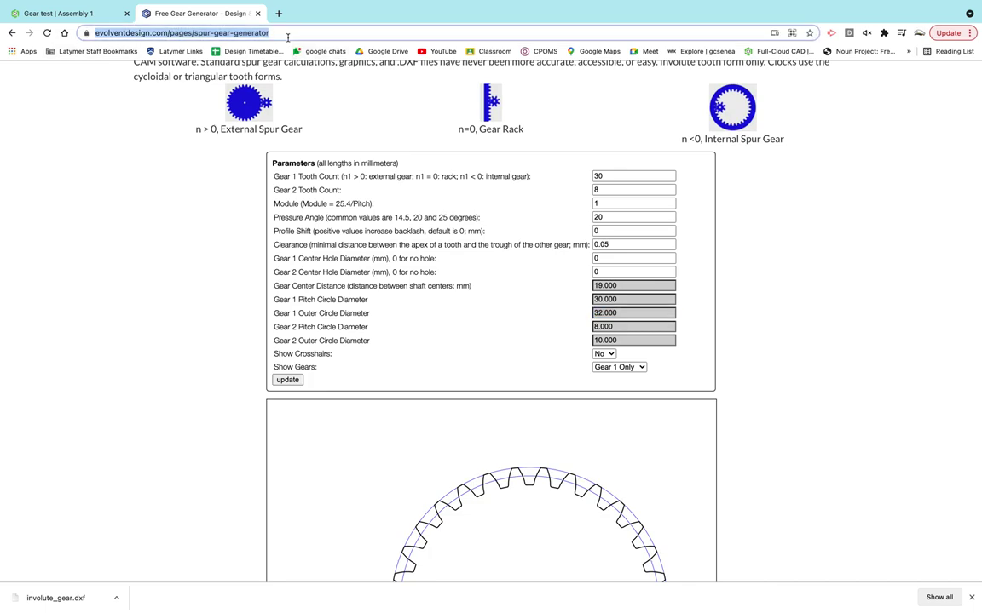
left_click(289, 35)
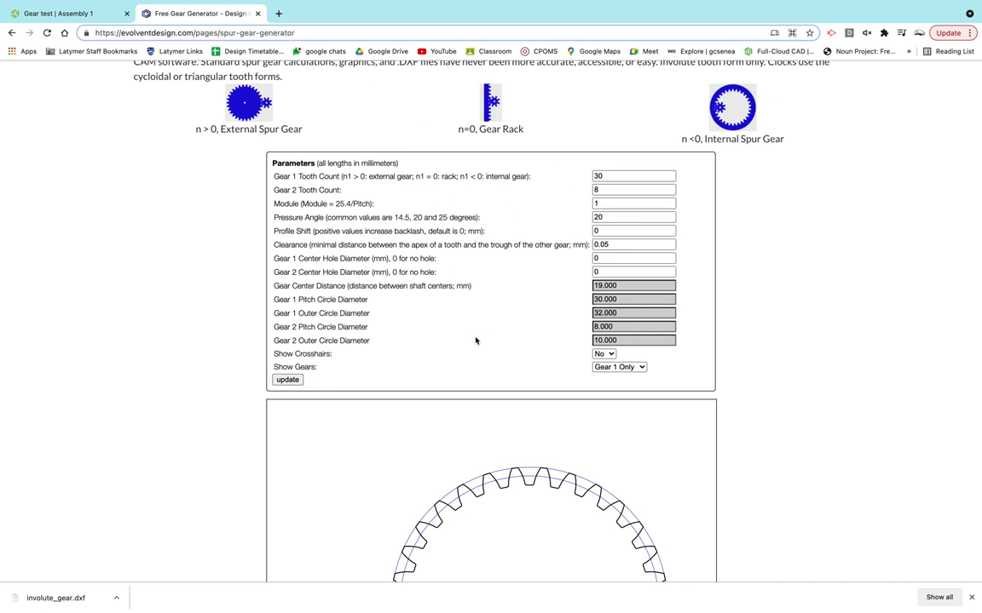
Step: Set the generator to show Gear 1 and 2 together and update the gear drawing
left_click(620, 367)
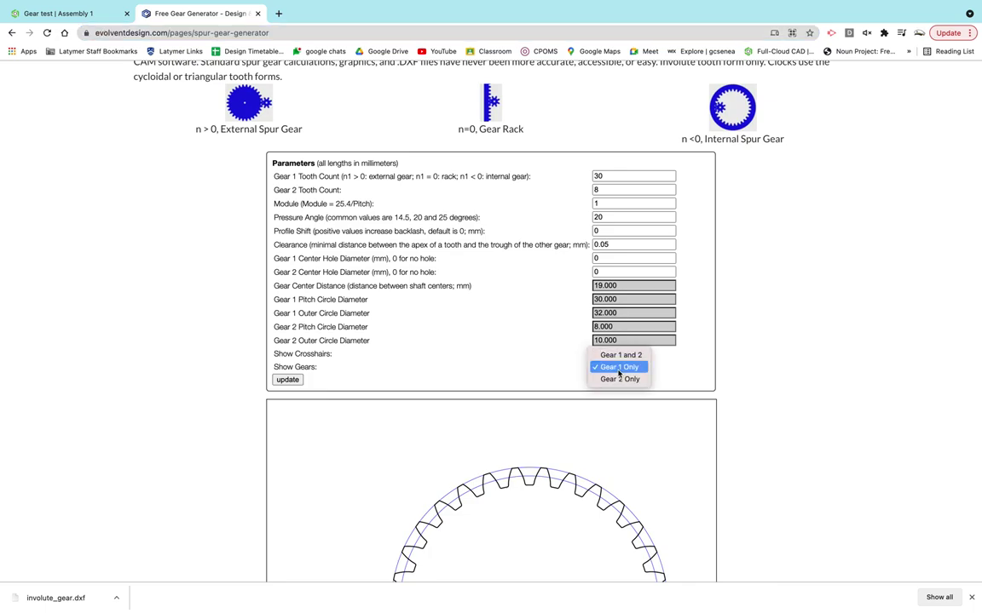
left_click(618, 380)
left_click(625, 367)
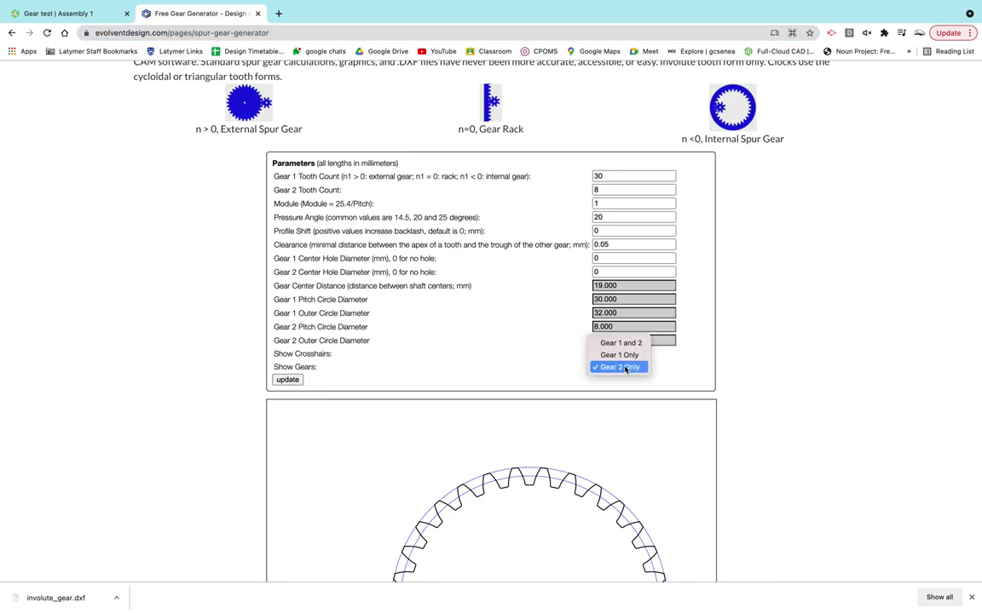
left_click(622, 343)
scroll(737, 456, "down", 2)
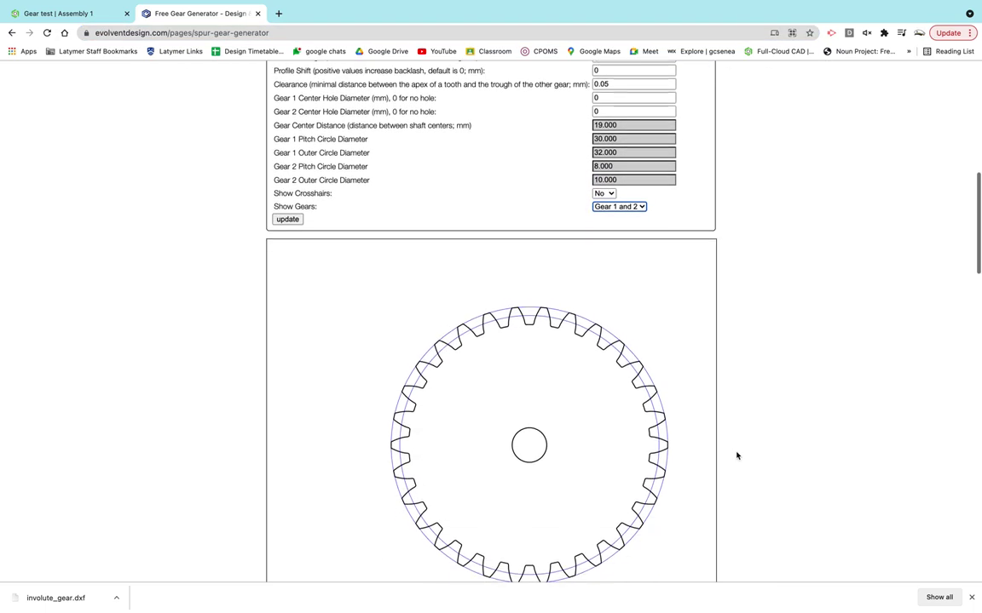
left_click(295, 215)
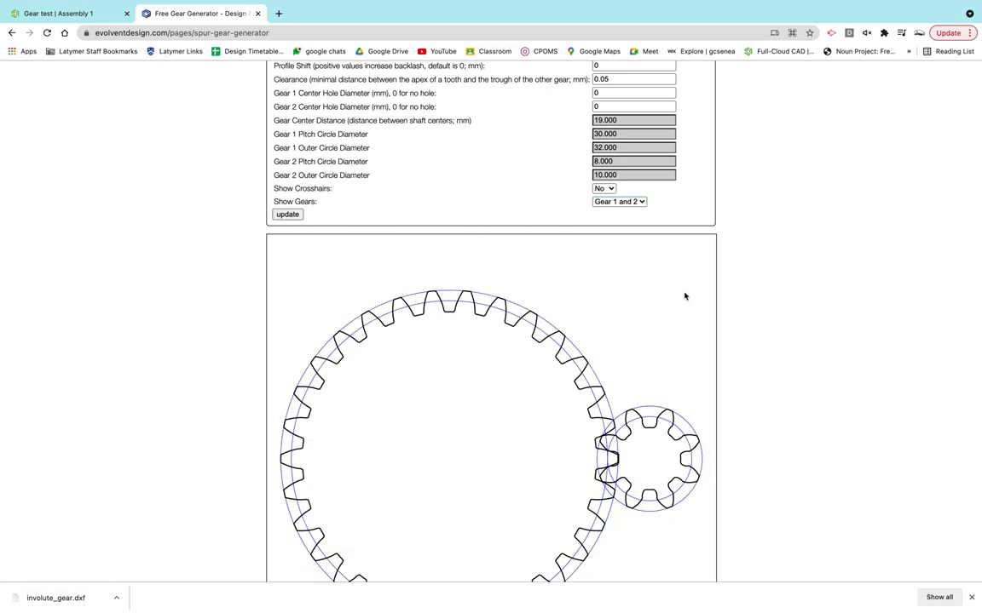
Step: Limit the generated drawing to Gear 1 Only and update it
left_click(638, 202)
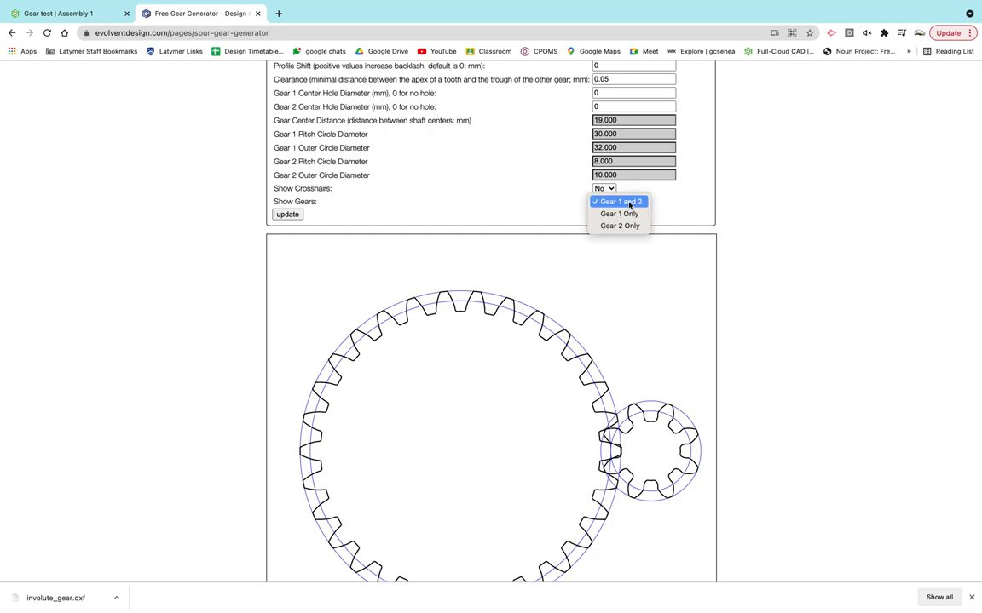
left_click(626, 214)
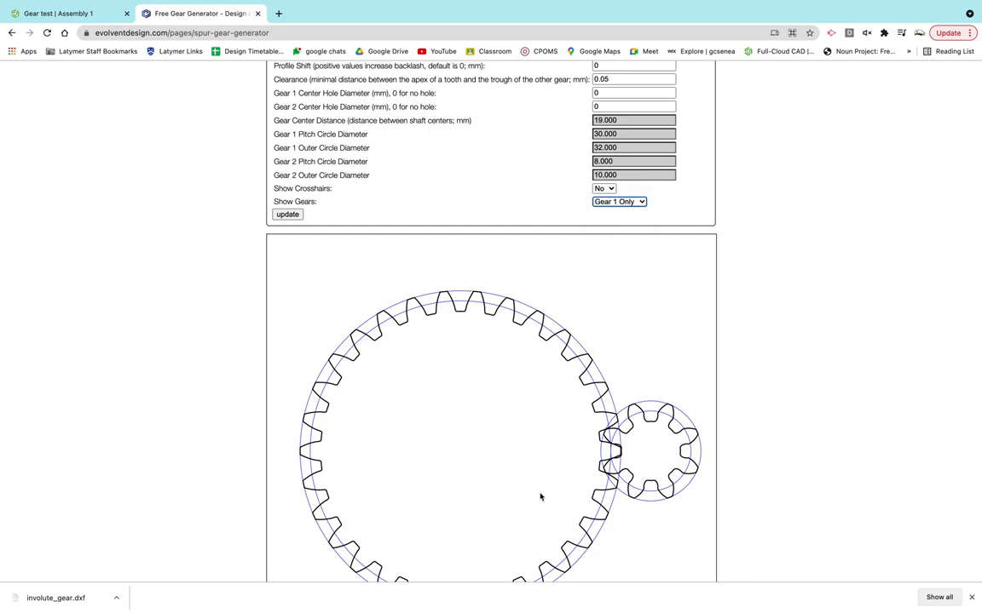
left_click(286, 215)
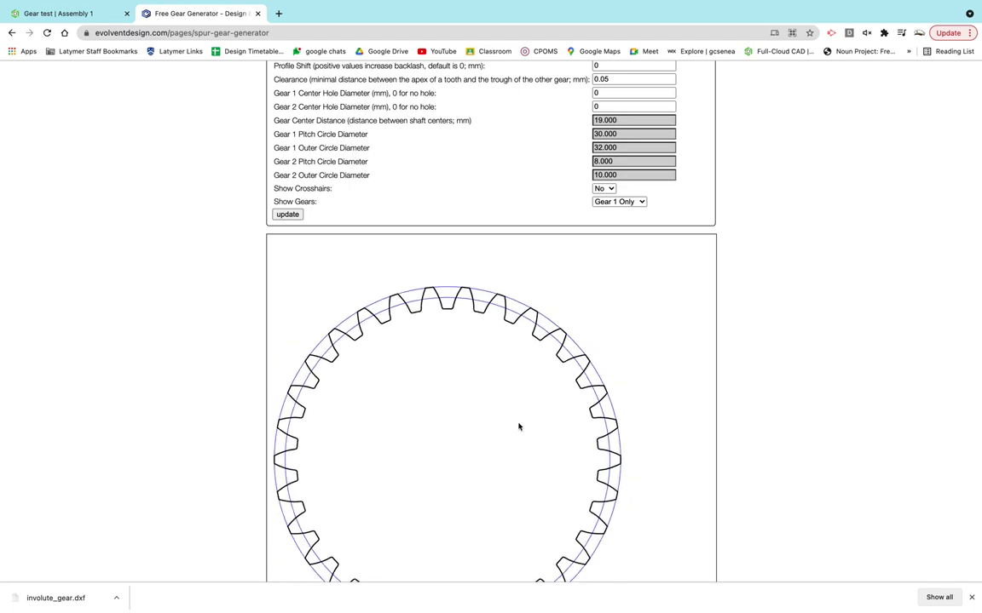
Step: Set the center hole diameter of both Gear 1 and Gear 2 to 4 mm
scroll(532, 128, "up", 3)
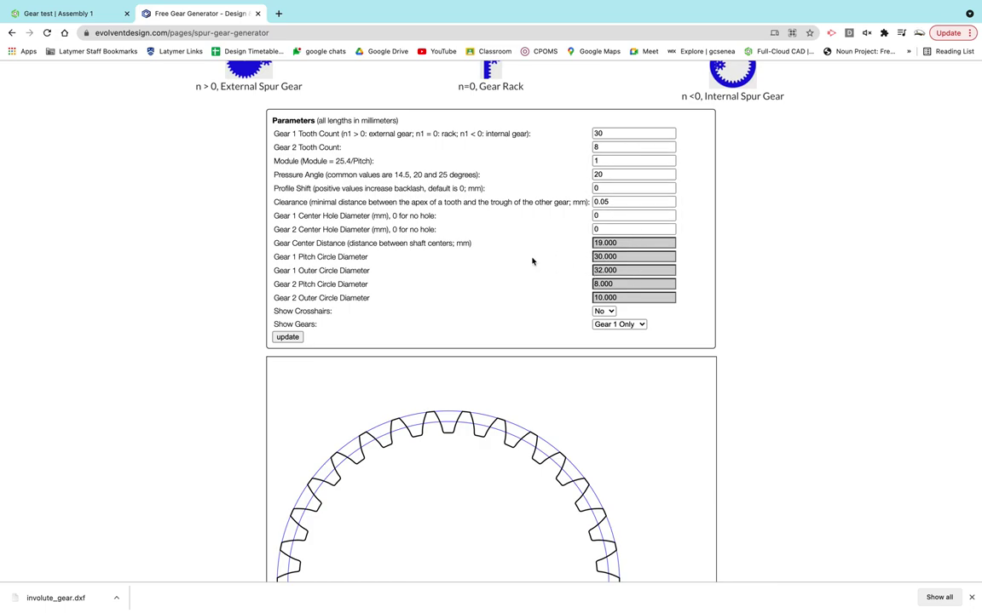
double_click(619, 217)
type("4")
key("Tab")
triple_click(315, 216)
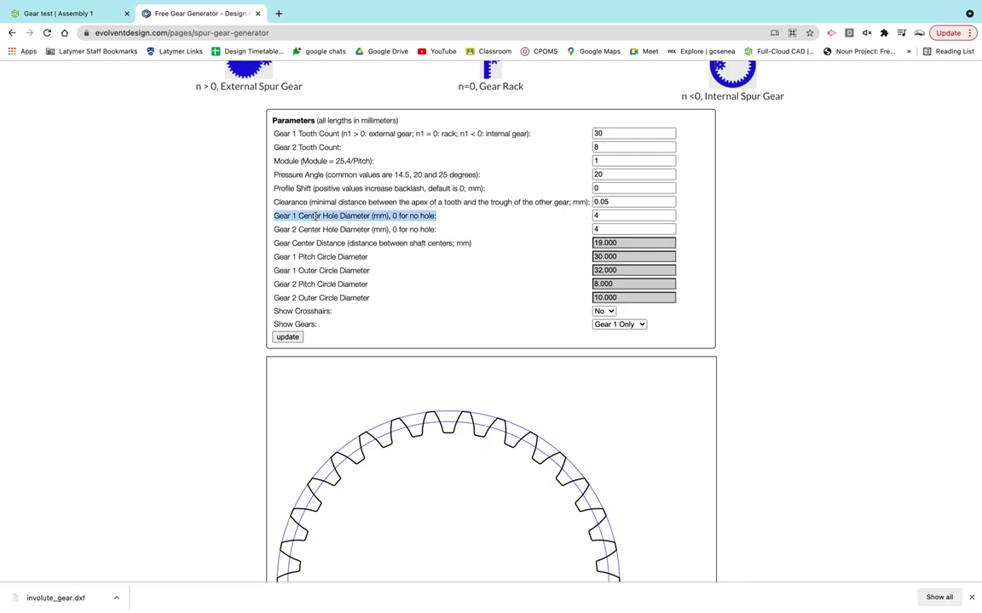
double_click(325, 230)
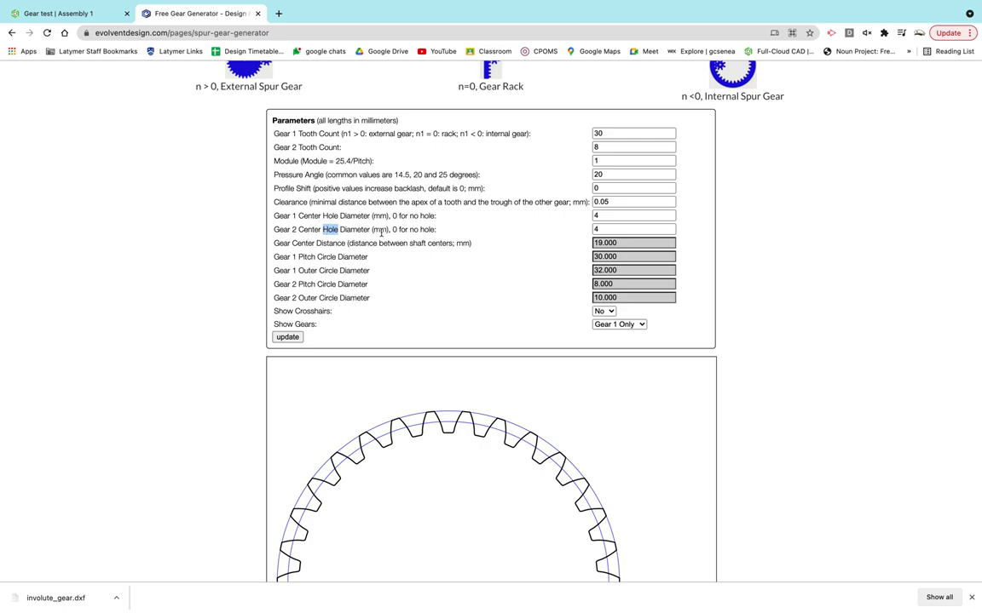
left_click(628, 216)
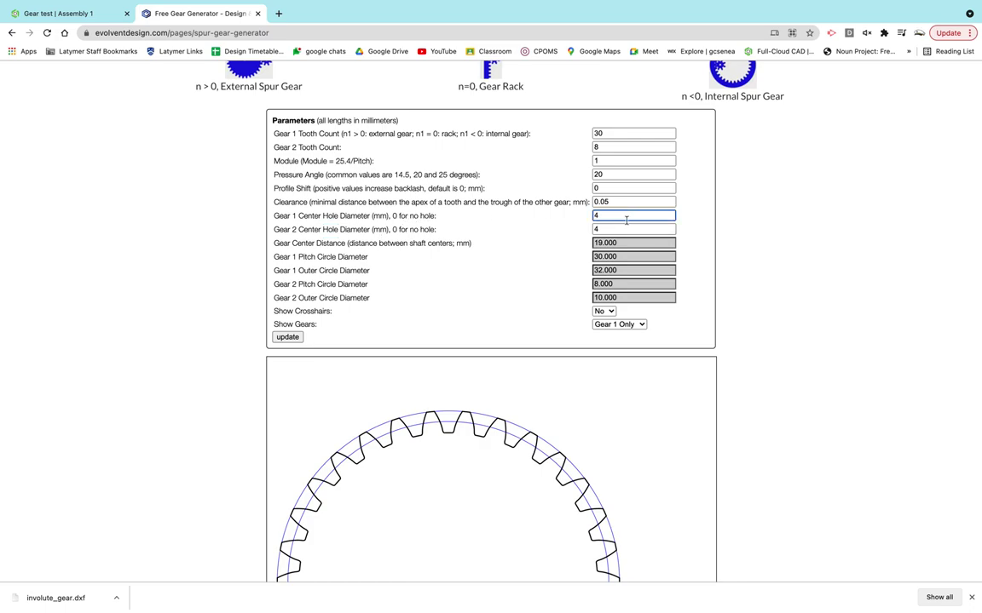
Step: Examine the gear center distance and Gear 1's pitch and outer circle diameters in the generator parameters
left_click_drag(292, 243, 313, 243)
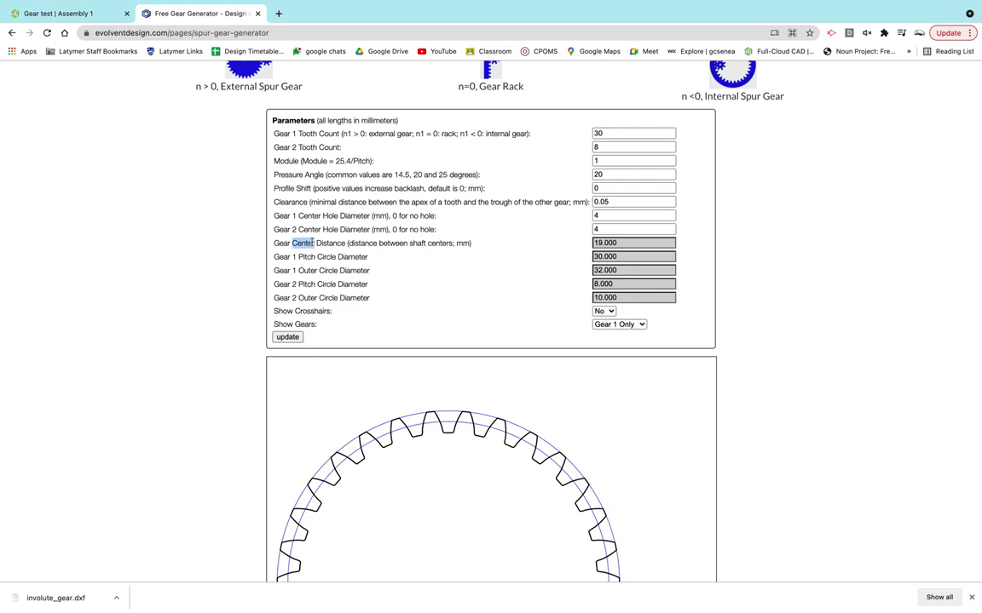
left_click(452, 244)
left_click_drag(296, 258, 353, 257)
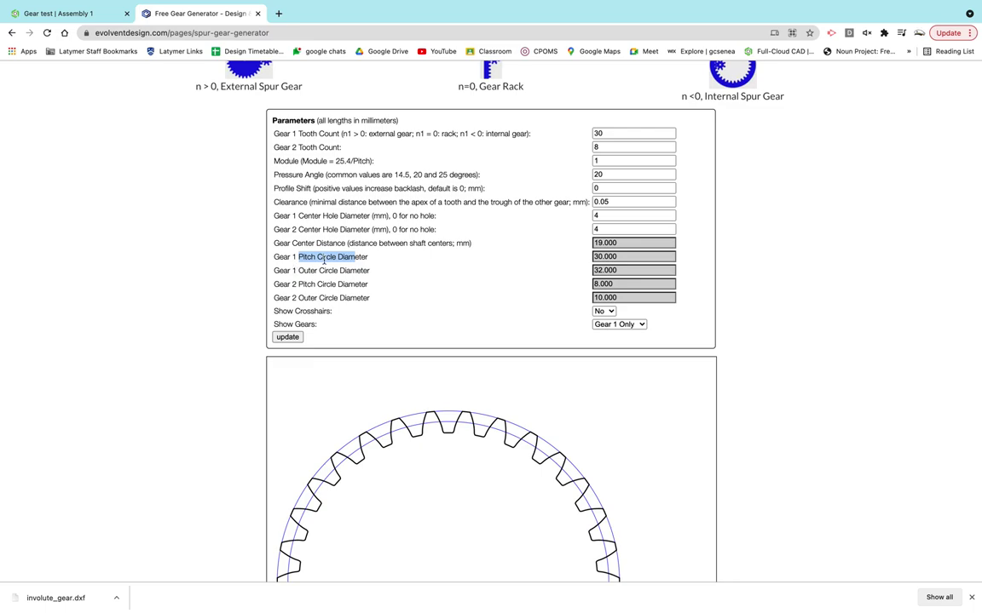
left_click(635, 258)
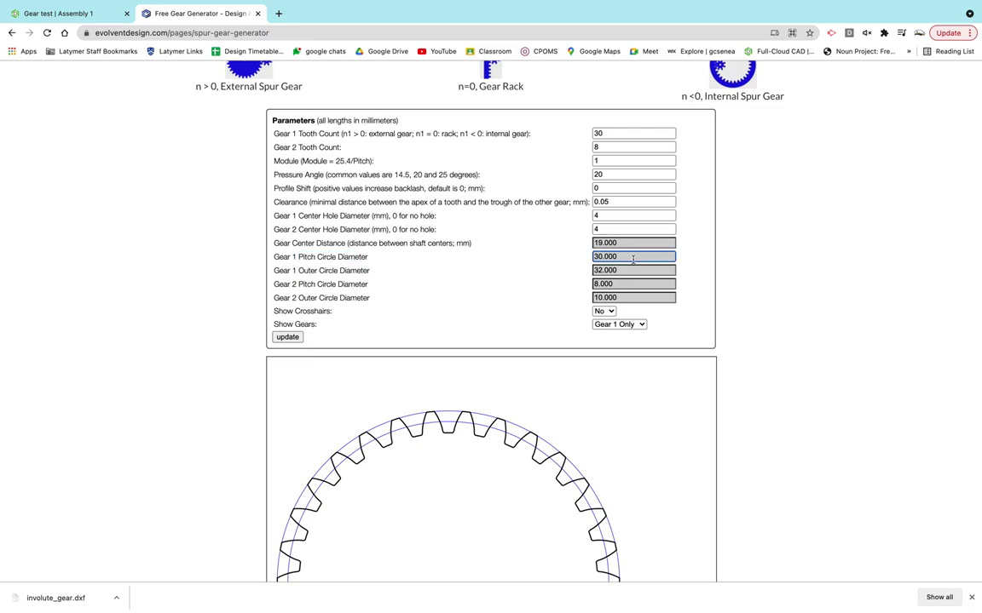
triple_click(320, 272)
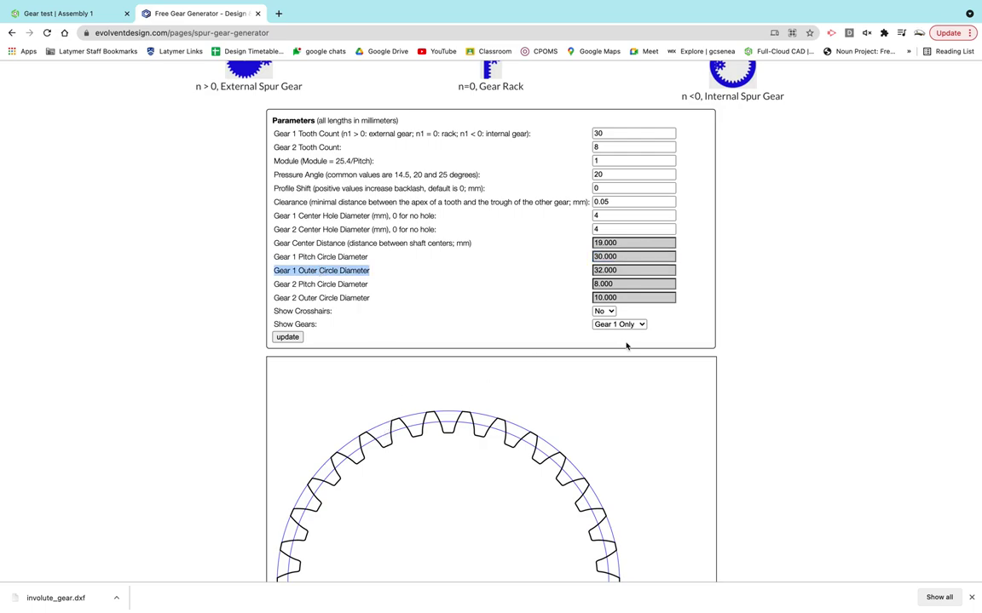
left_click(623, 256)
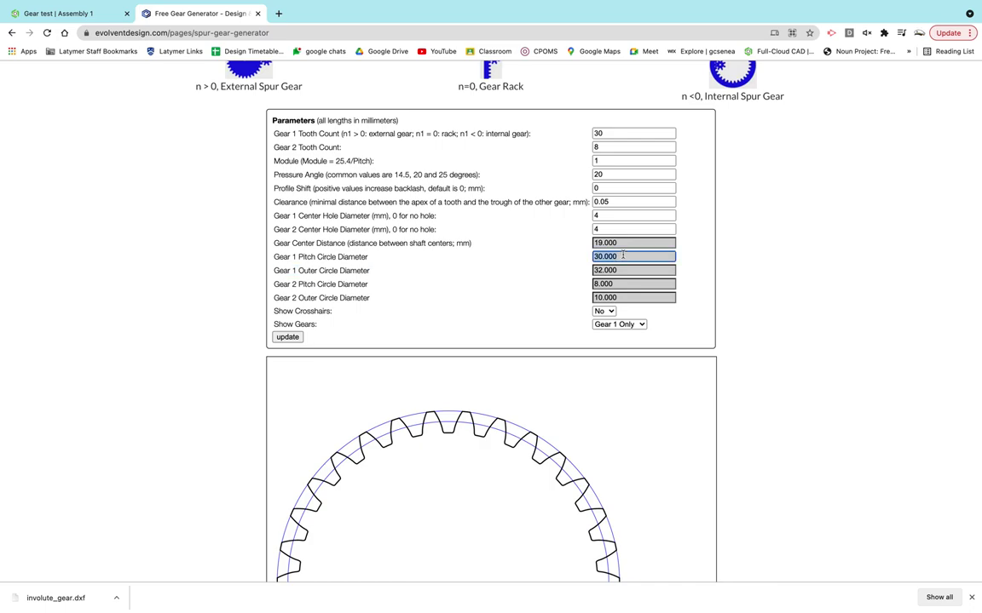
key("Tab")
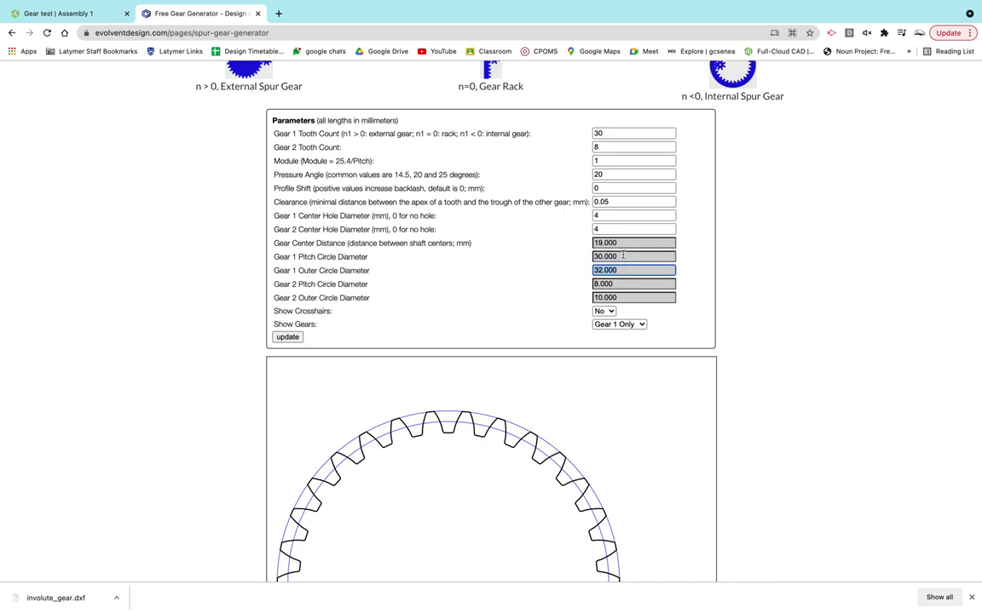
left_click(644, 257)
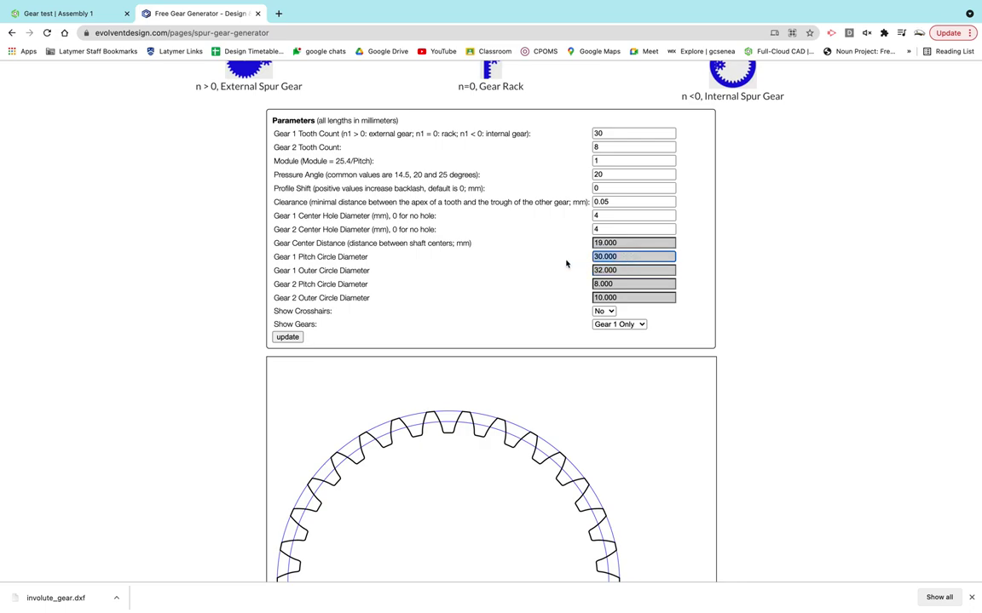
left_click(615, 270)
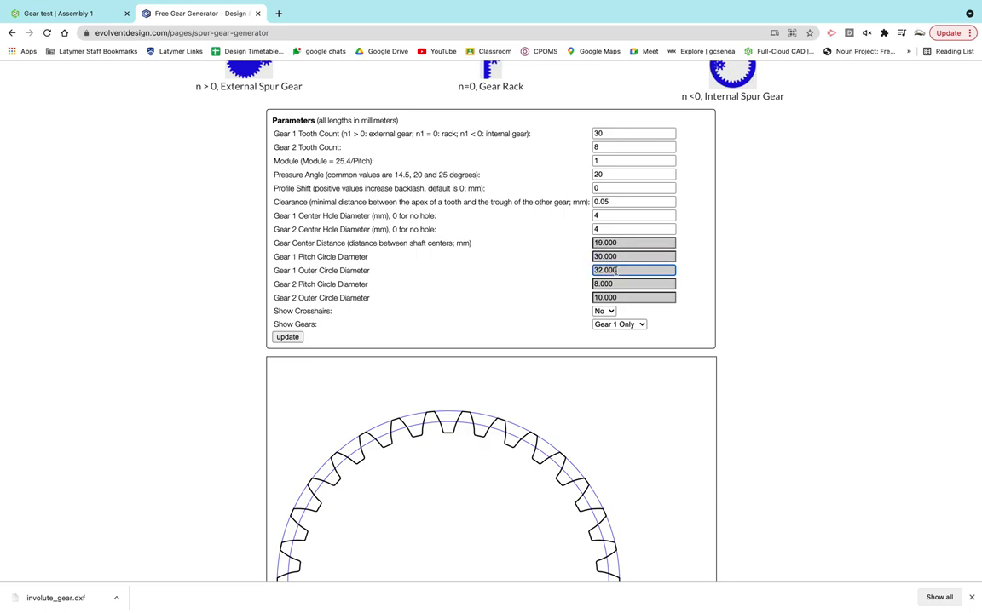
left_click(480, 302)
Step: Download the Gear 1 drawing as a DXF file, allowing the site to download multiple files
scroll(470, 424, "down", 2)
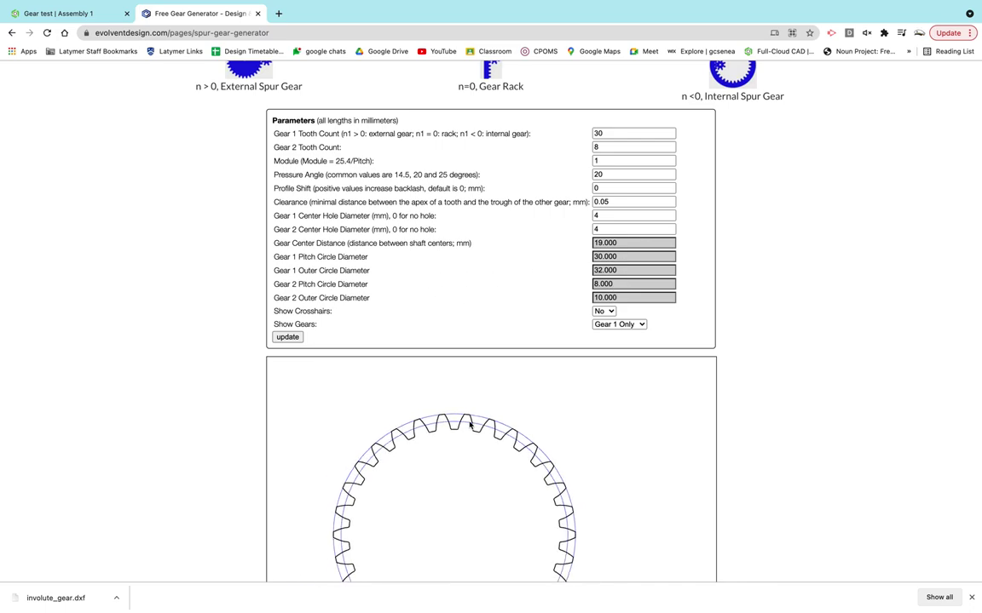
scroll(493, 175, "down", 8)
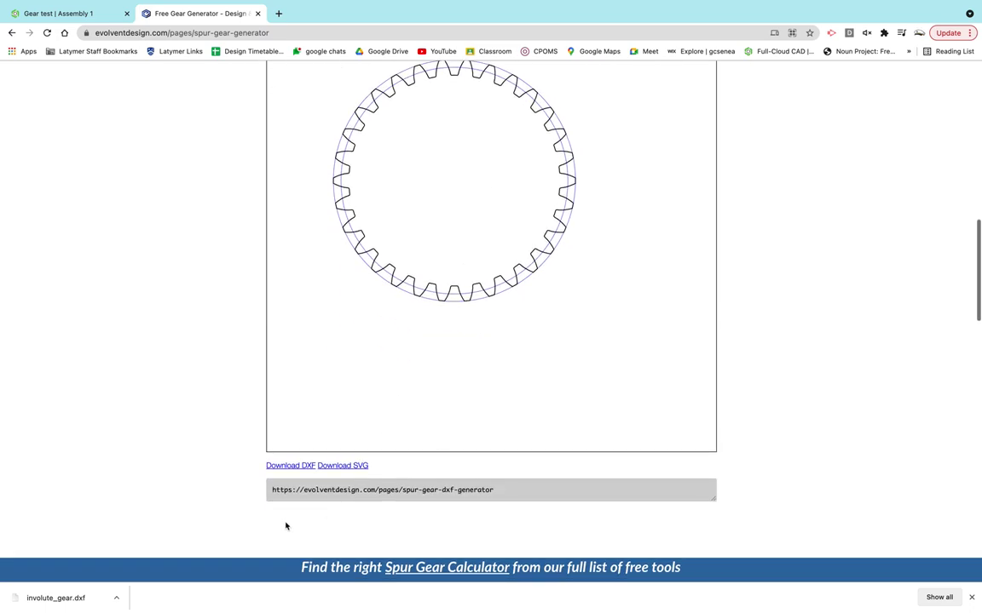
left_click(294, 465)
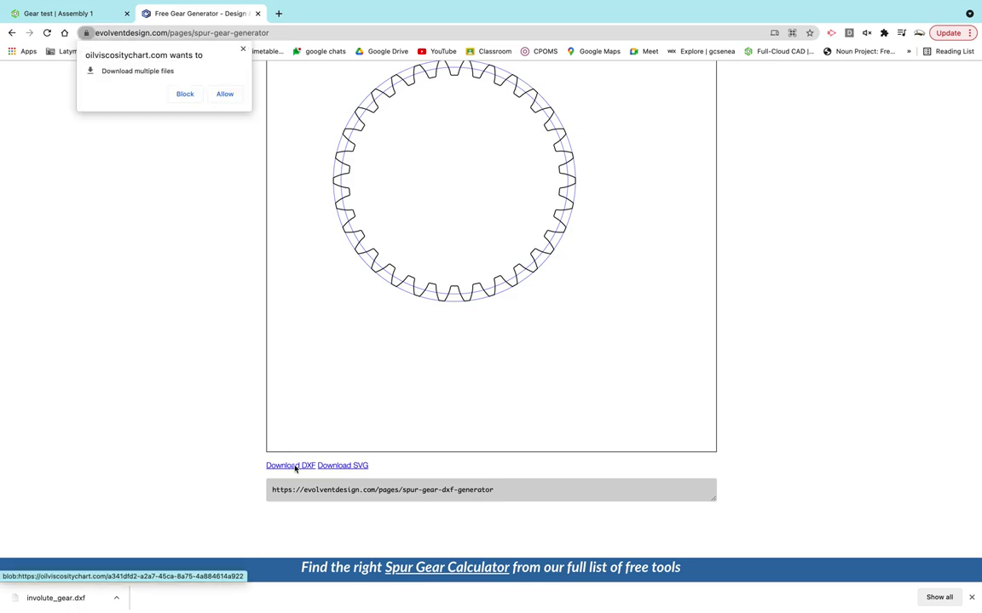
left_click(228, 97)
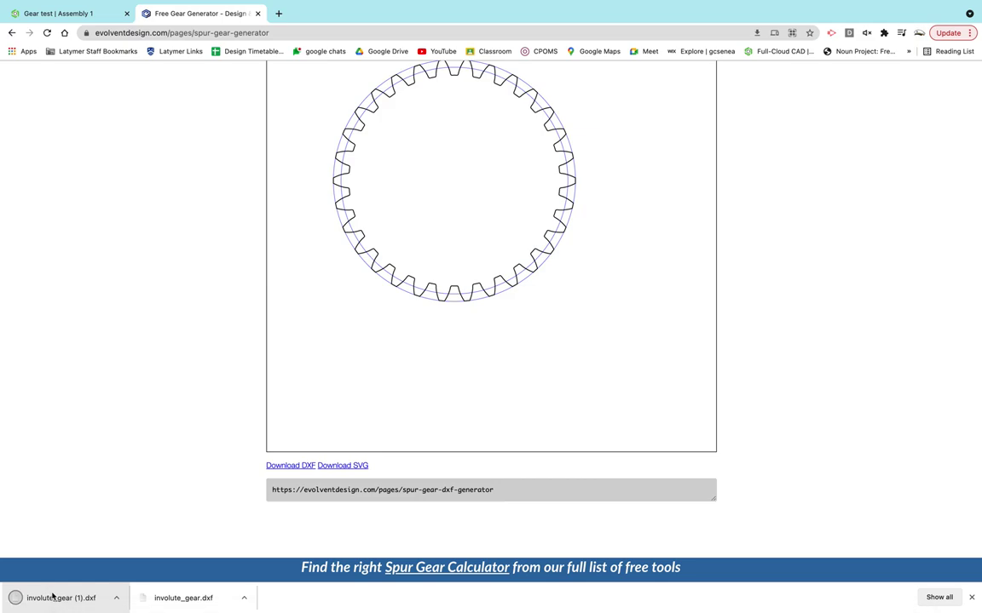
Step: Return to the Onshape Gear test document, create a folder named "h" and open it
left_click(86, 14)
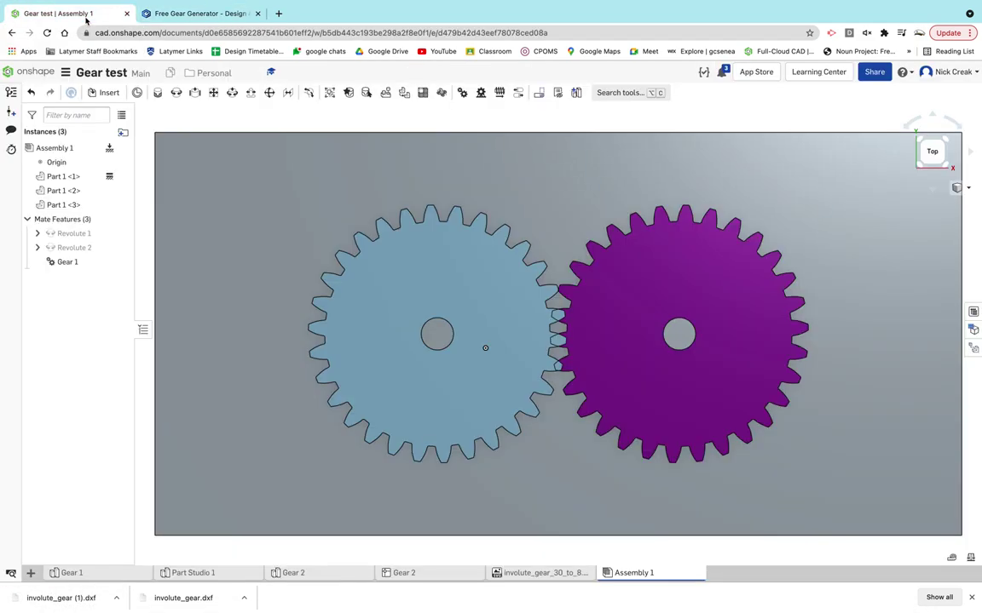
left_click(34, 573)
left_click(69, 542)
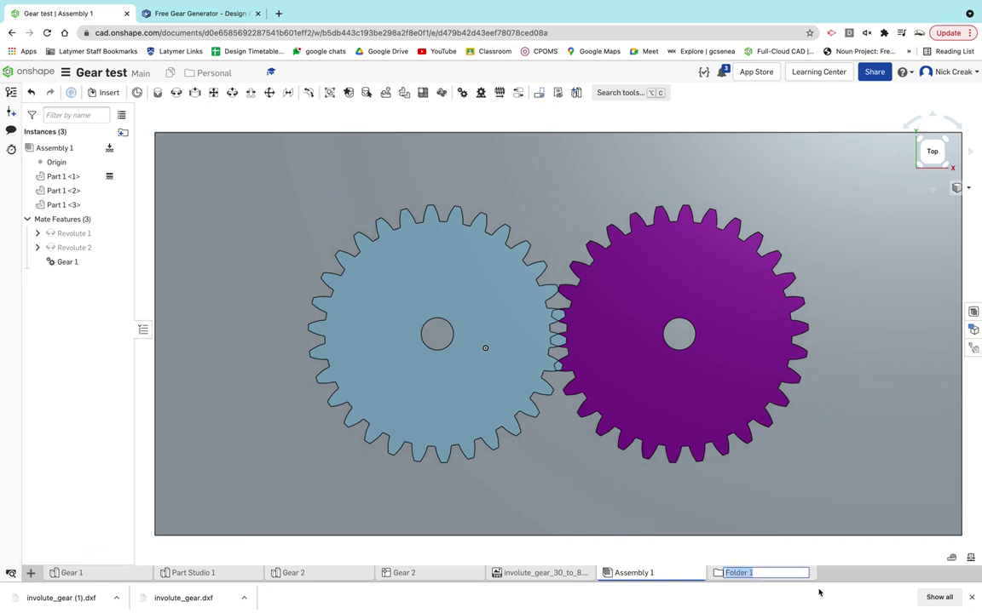
type("h")
left_click(782, 576)
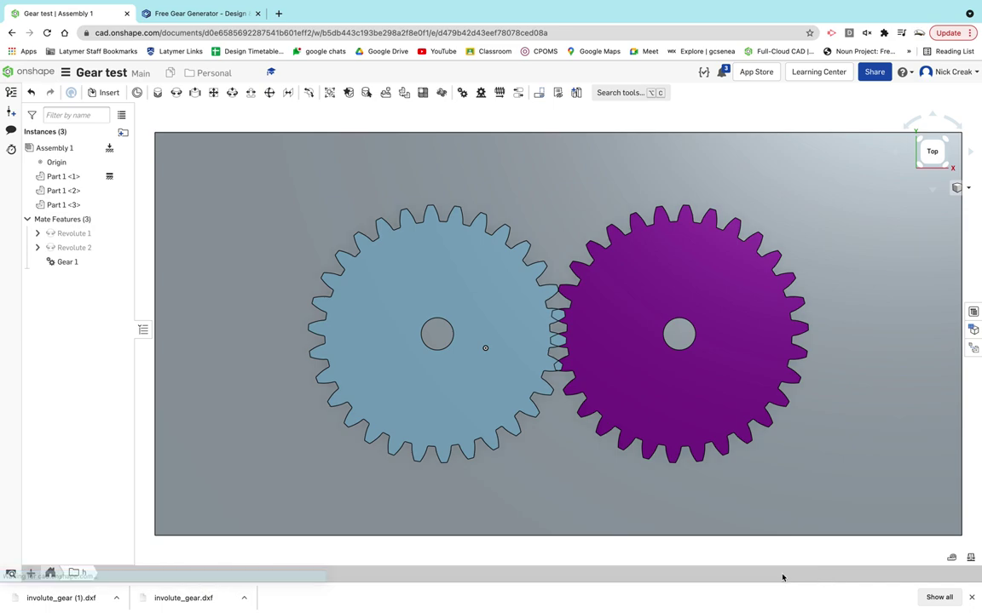
Step: Import involute_gear (1).dxf from Downloads into the folder and open the imported drawing
left_click(31, 573)
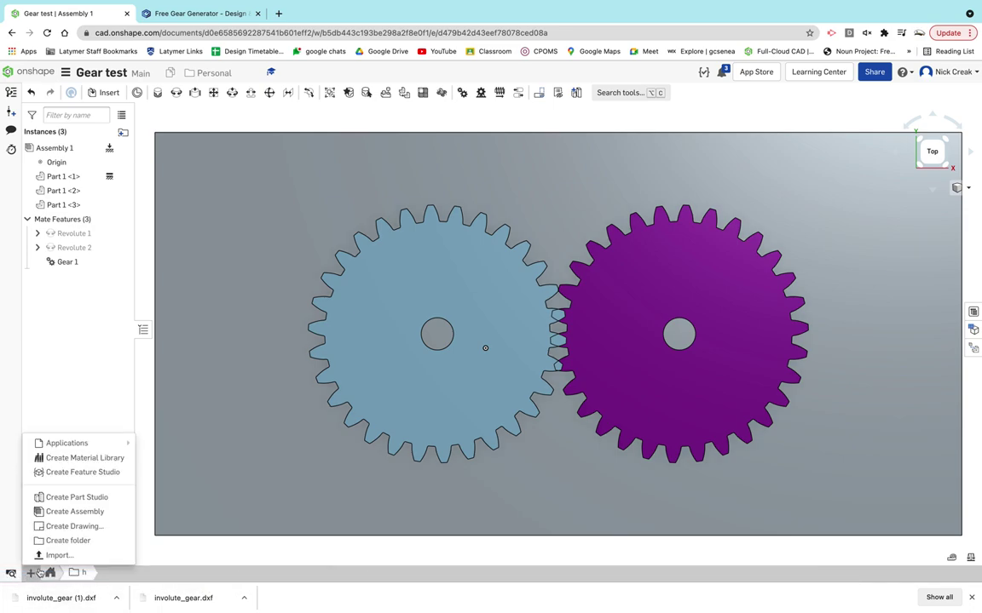
left_click(51, 558)
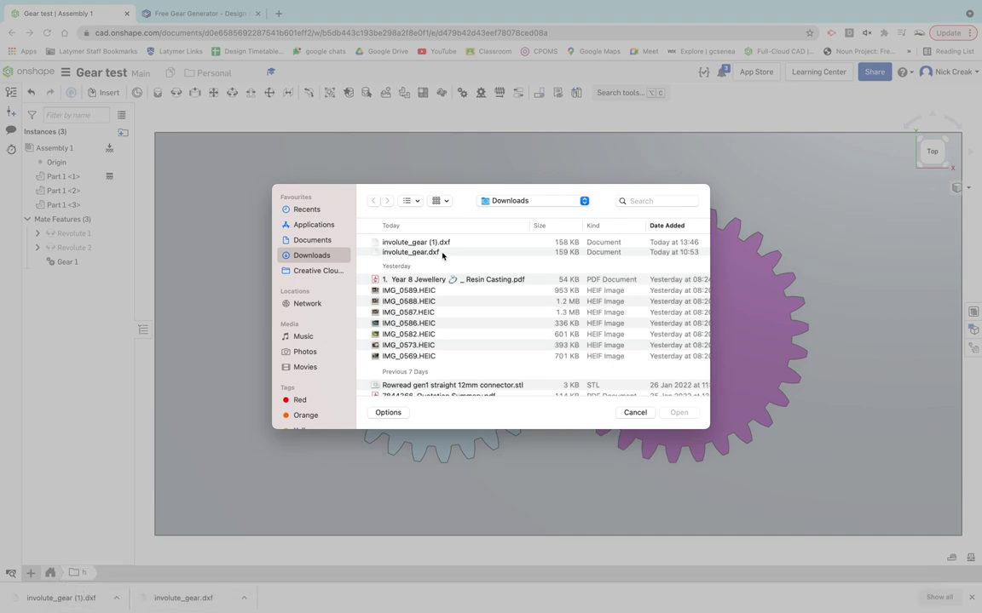
left_click(440, 243)
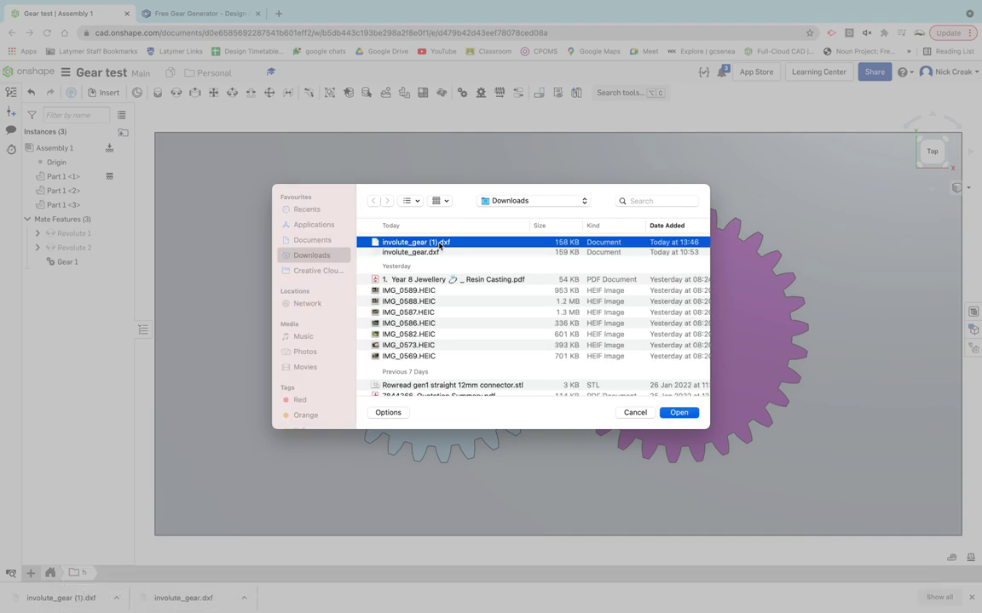
double_click(440, 245)
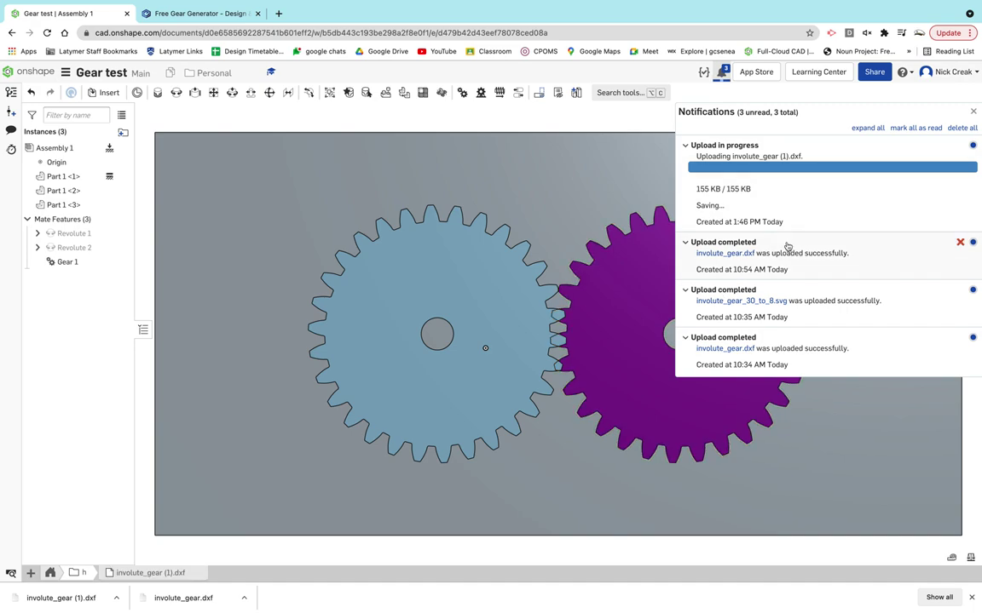
left_click(150, 572)
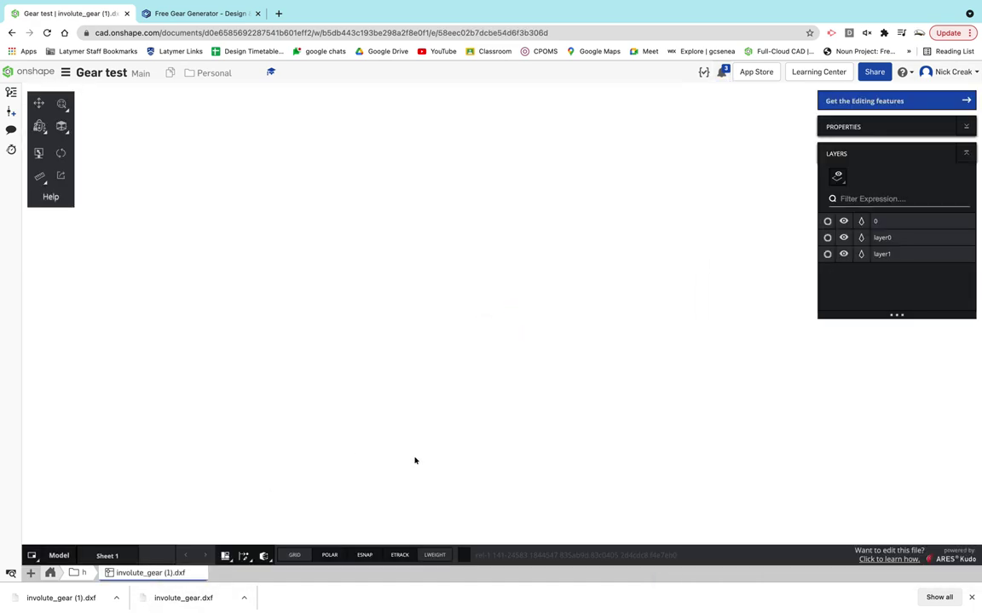
Step: Create a new Part Studio in folder h alongside the imported gear drawing
scroll(511, 411, "down", 5)
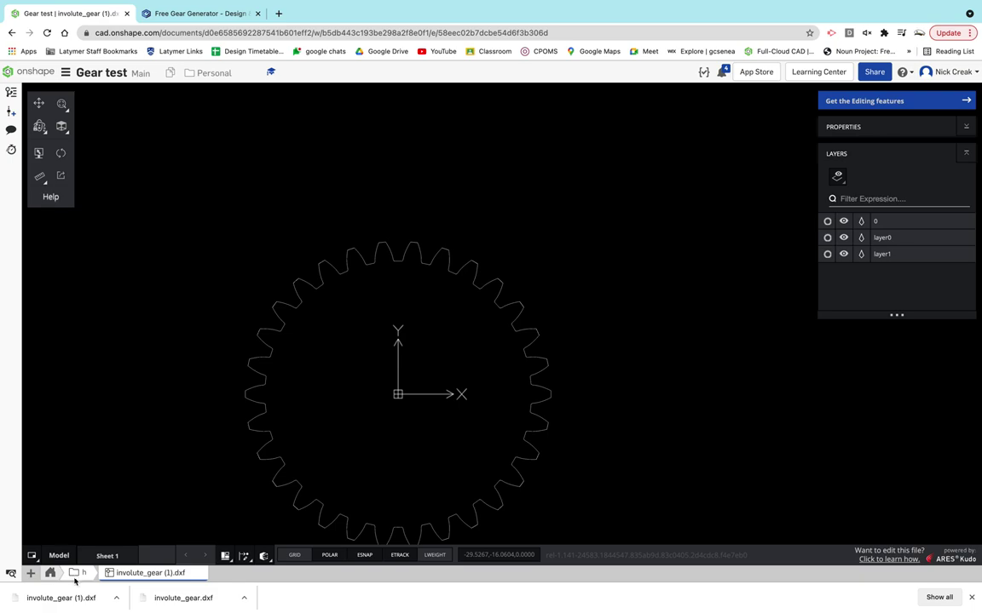
left_click(31, 572)
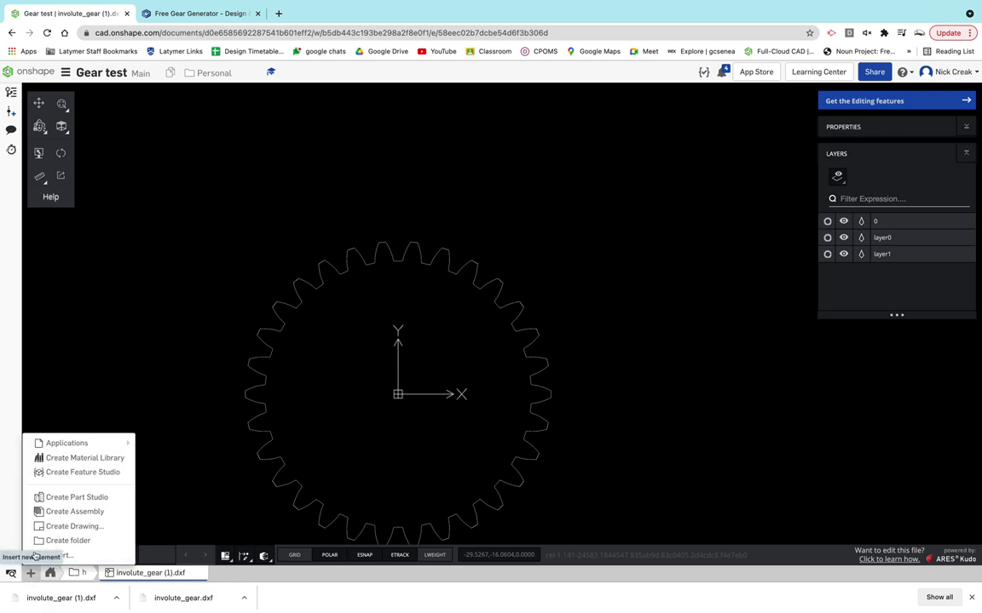
left_click(73, 501)
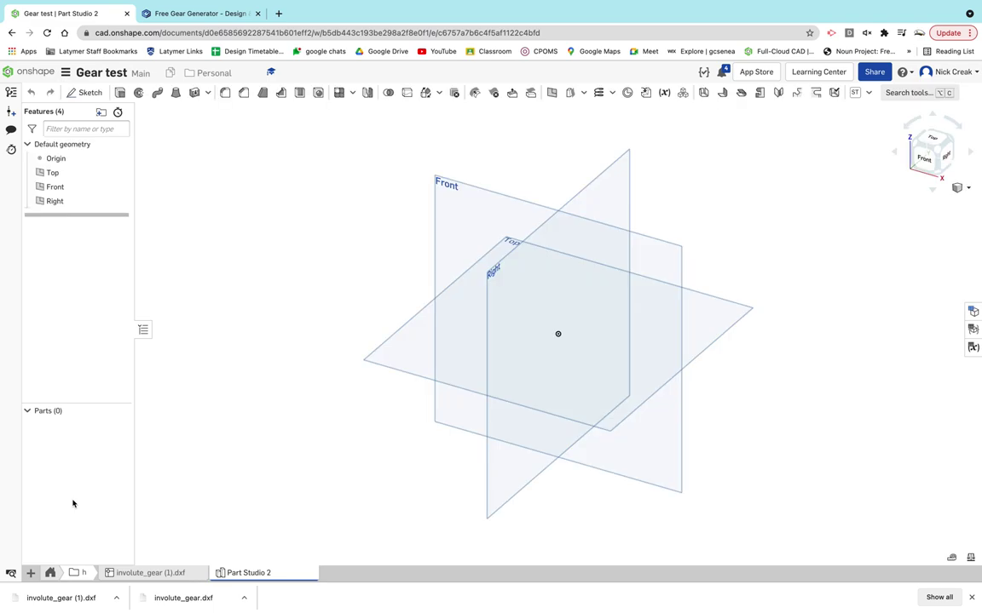
Step: Start a sketch on the Top plane and insert involute_gear (1).dxf into it with millimetre units
left_click(386, 360)
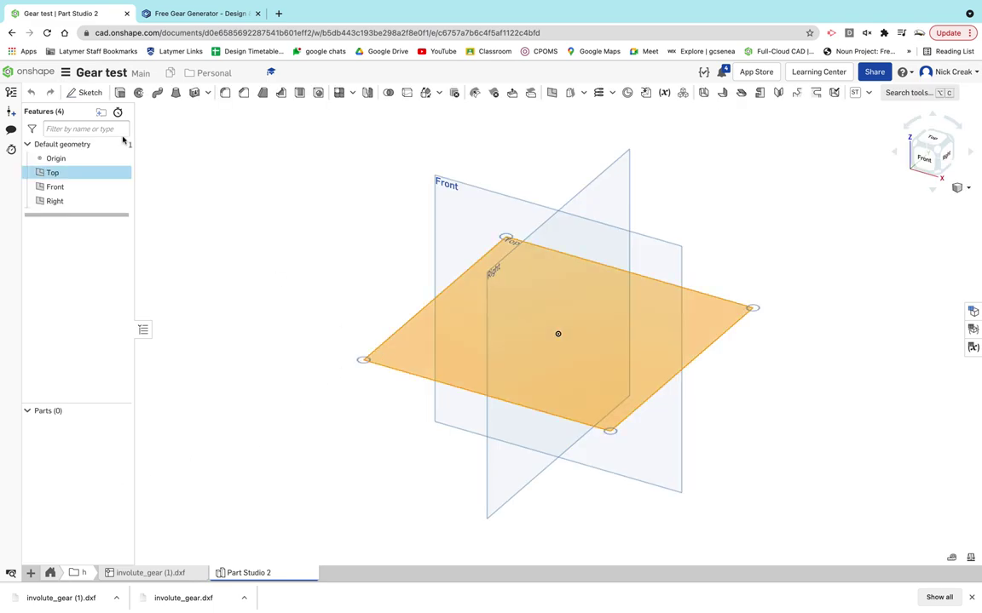
left_click(84, 92)
key("n")
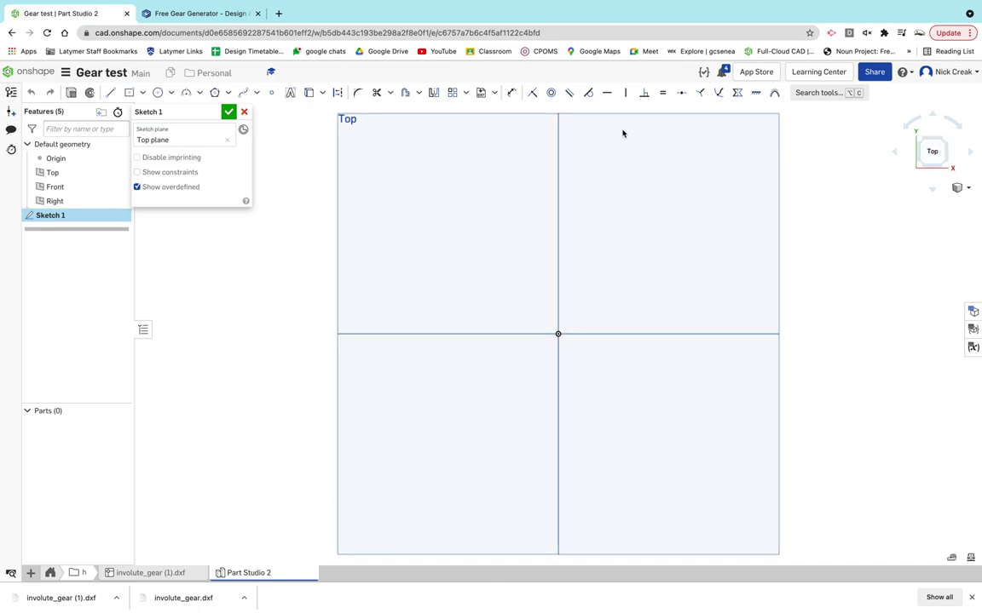
left_click(481, 93)
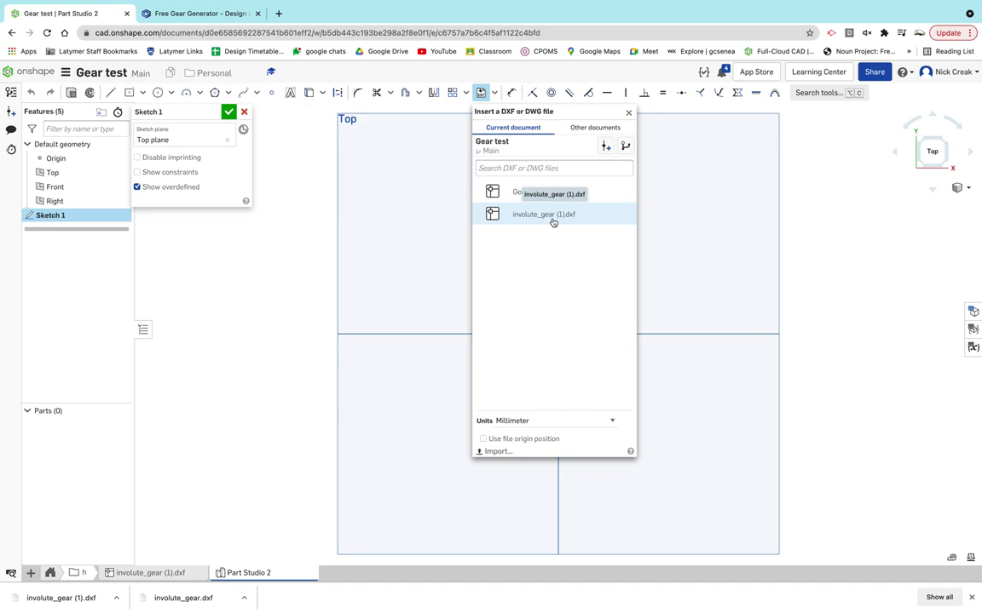
left_click(545, 215)
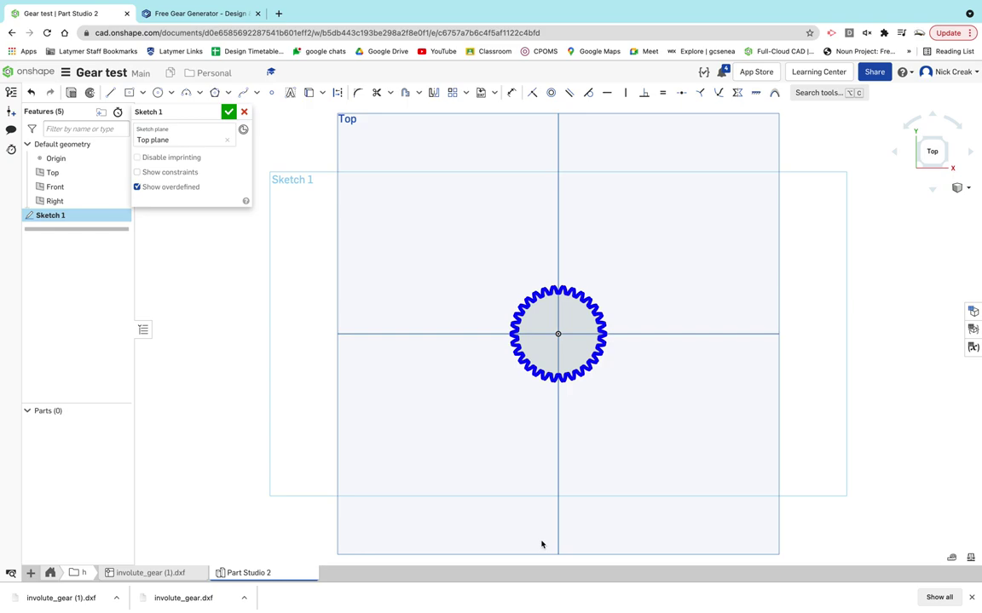
Step: Extrude the imported gear profile as a new solid with a blind depth of 5 mm
scroll(563, 346, "up", 5)
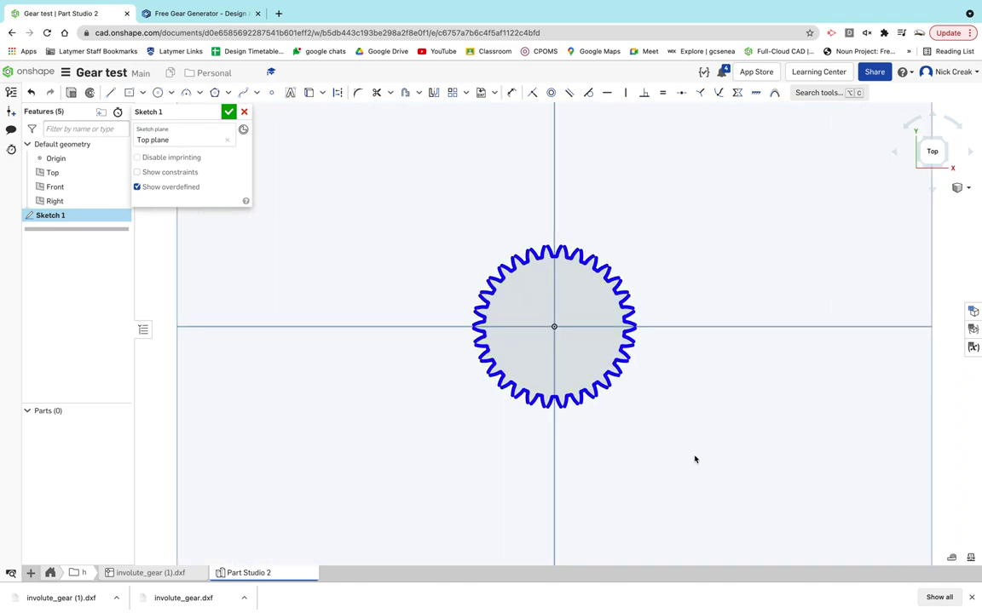
right_click_drag(694, 460, 697, 410)
scroll(585, 345, "up", 2)
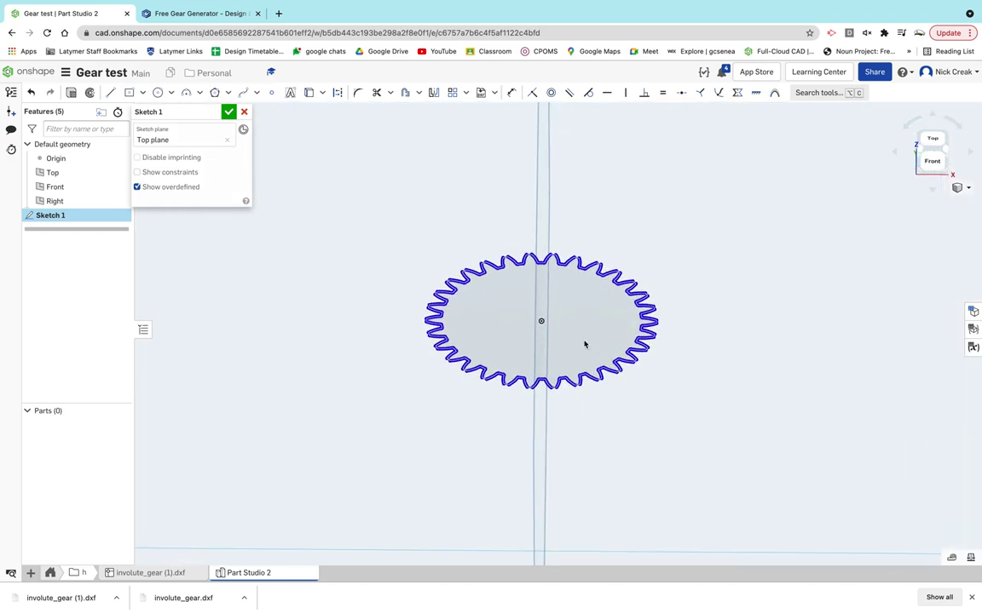
scroll(585, 345, "up", 1)
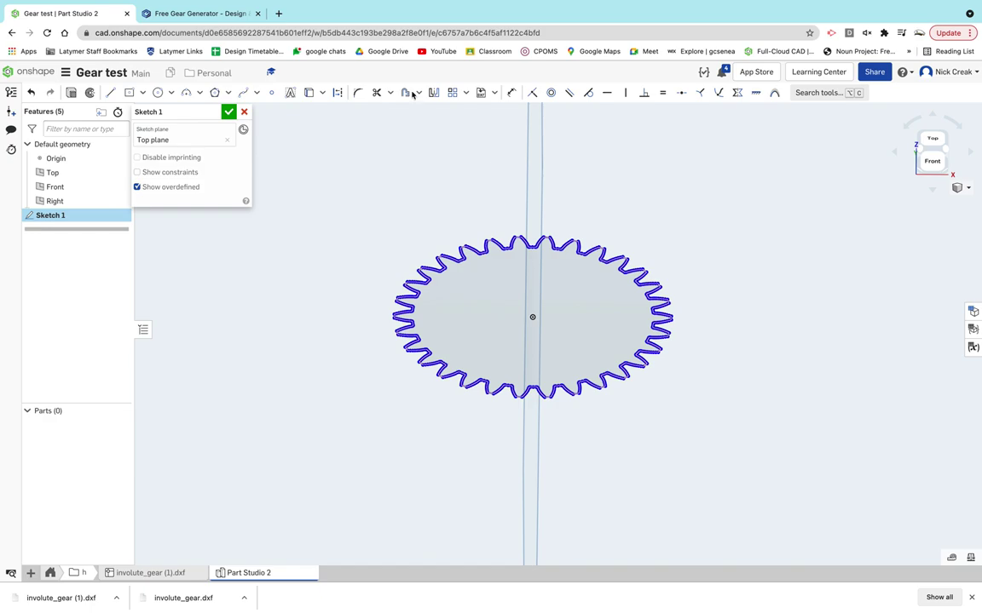
left_click(71, 94)
key("shift+e")
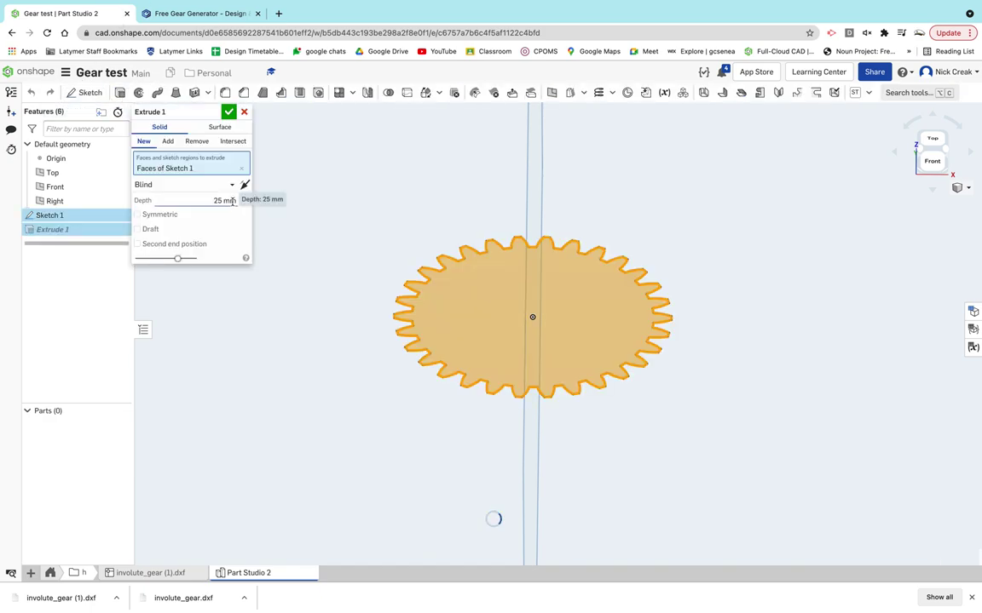
left_click(232, 201)
type("5")
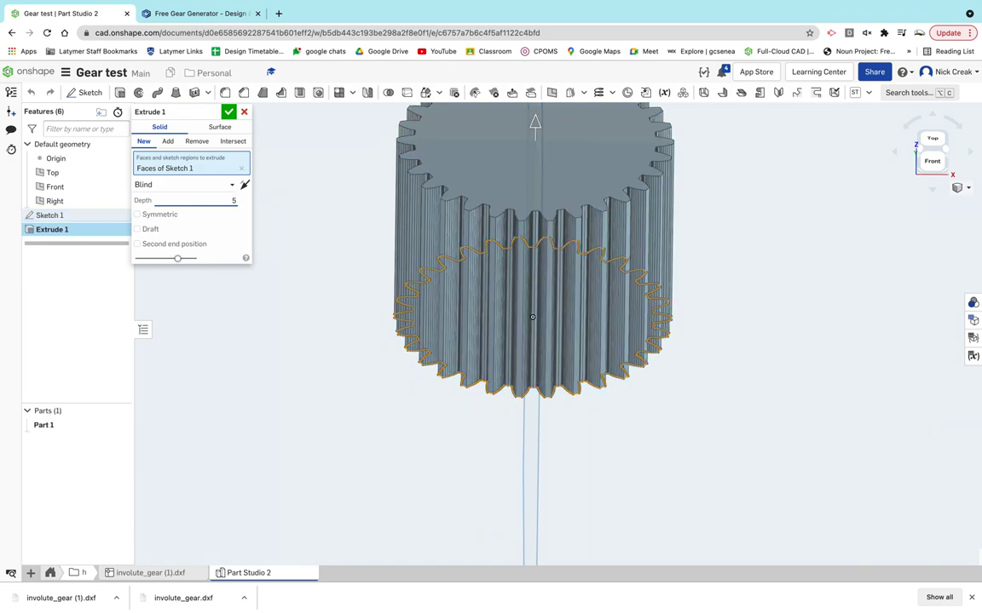
key("Return")
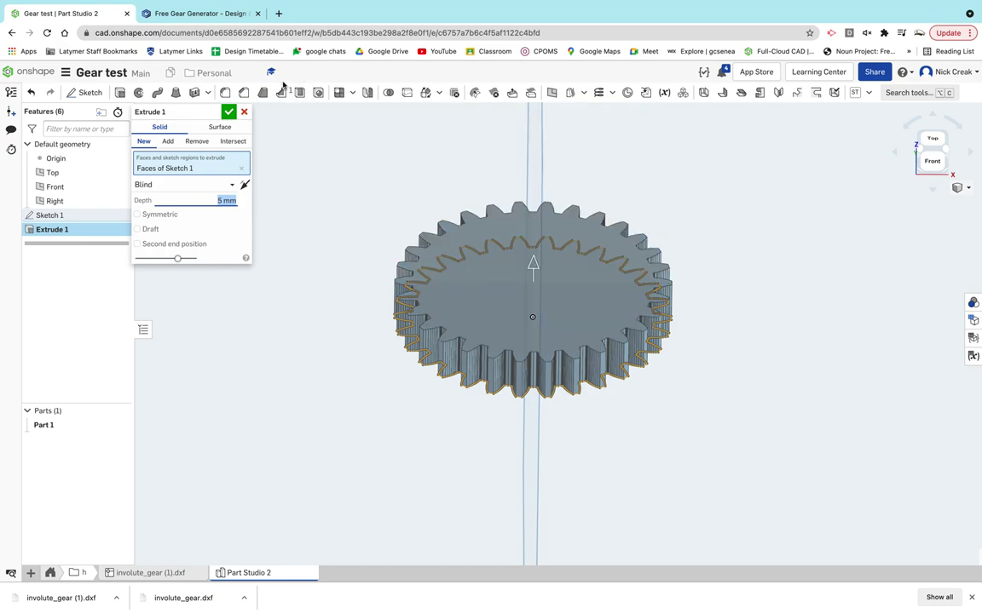
left_click(228, 111)
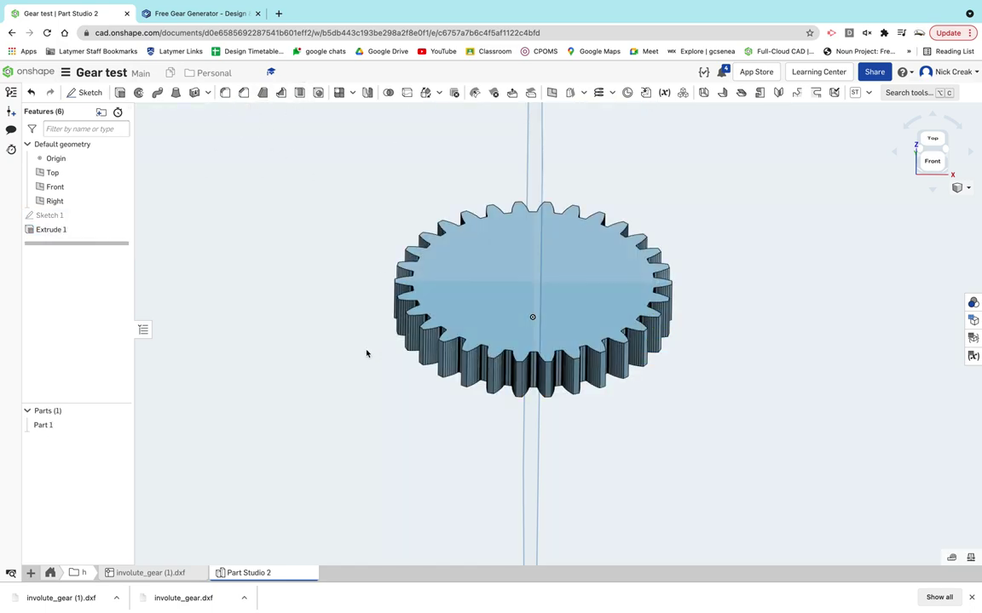
Step: Leave folder h, look at the meshed gears in Assembly 1 and open the base plate in Part Studio 1
right_click_drag(366, 353, 101, 567)
left_click(51, 574)
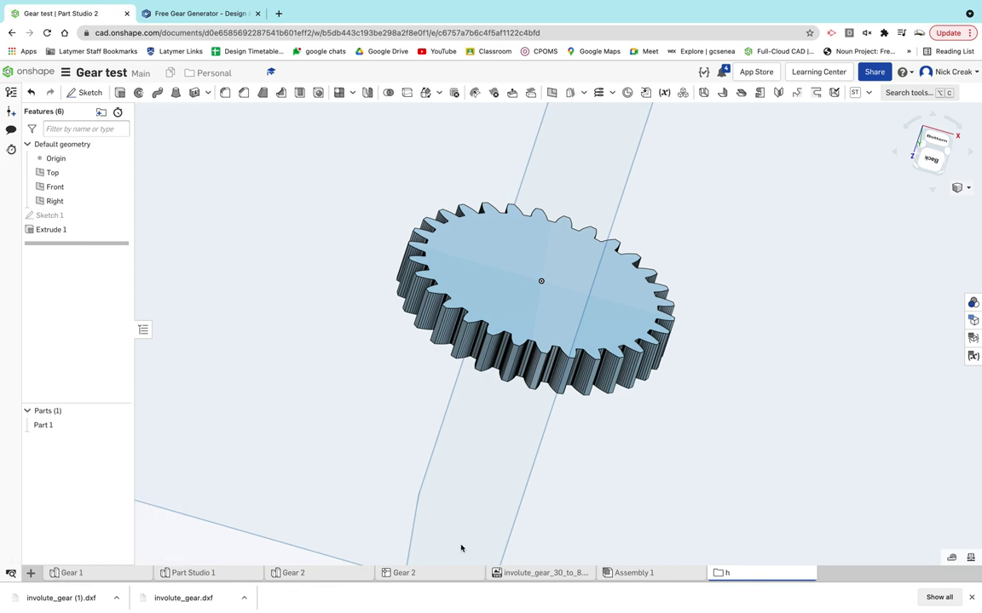
left_click(610, 574)
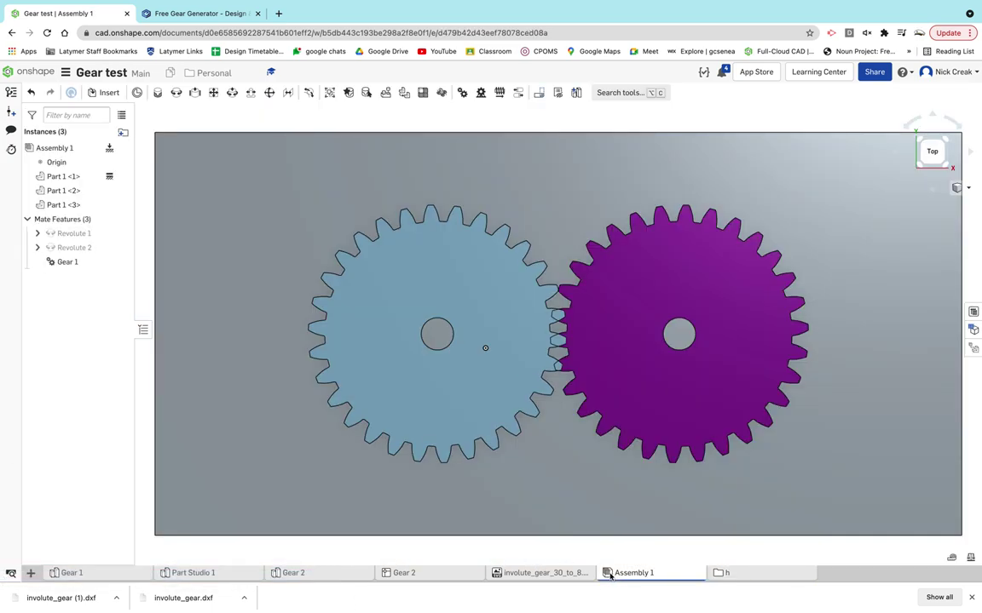
left_click(221, 573)
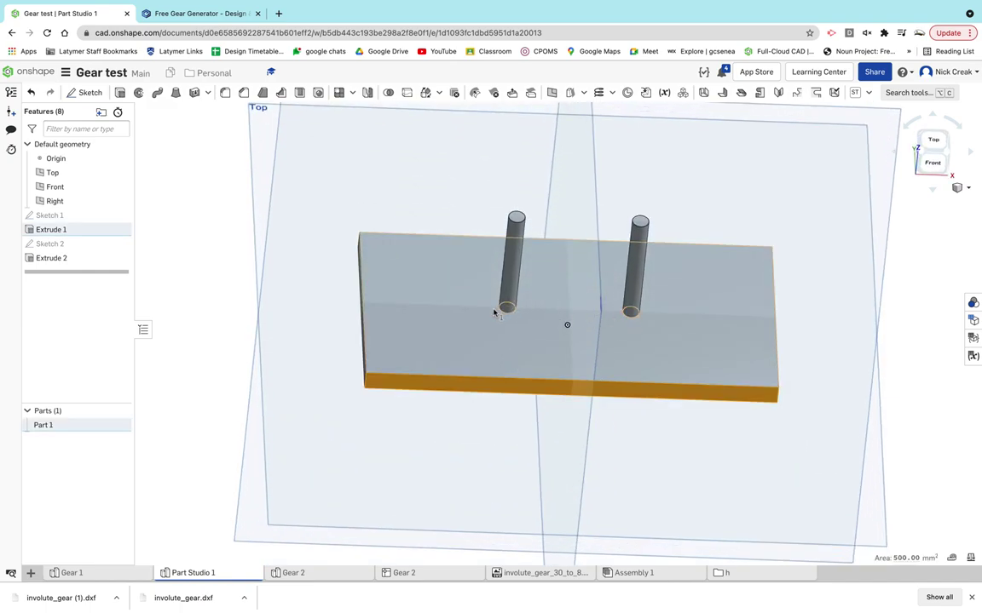
Step: Switch to the Free Gear Generator page and check the Gear 1 Pitch Circle Diameter
left_click(196, 17)
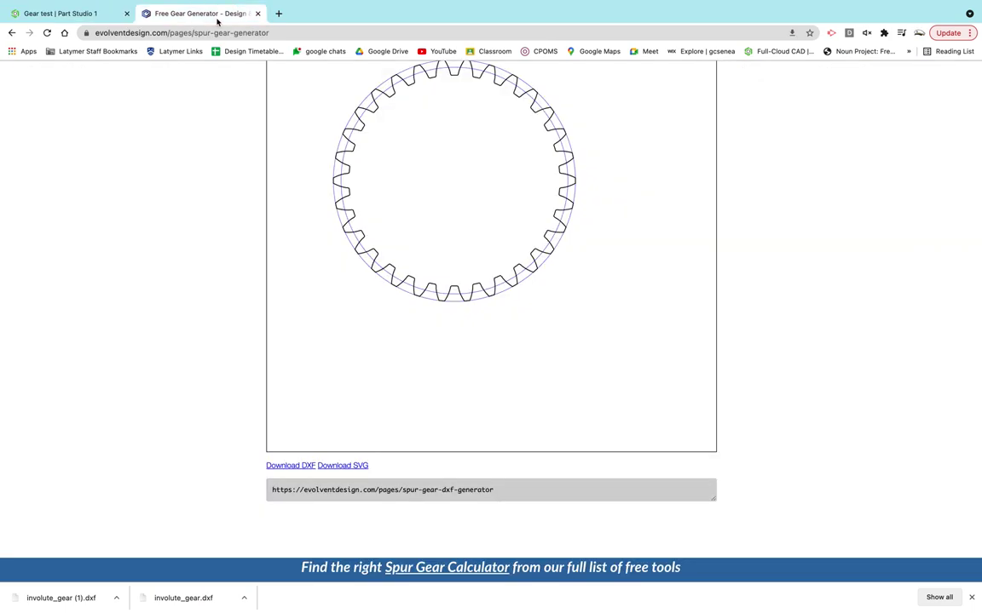
scroll(477, 406, "down", 2)
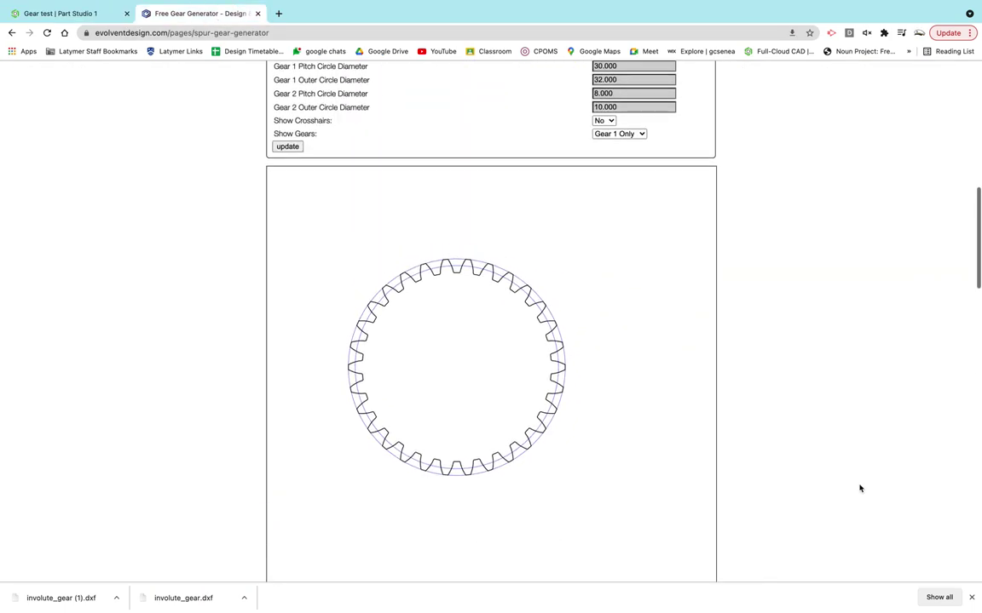
scroll(858, 489, "up", 2)
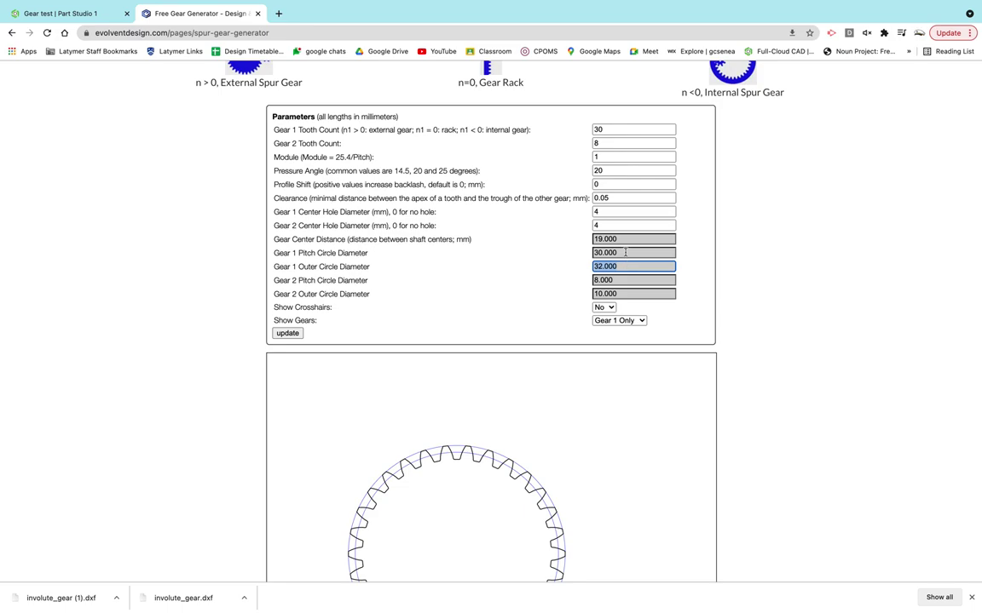
left_click(626, 252)
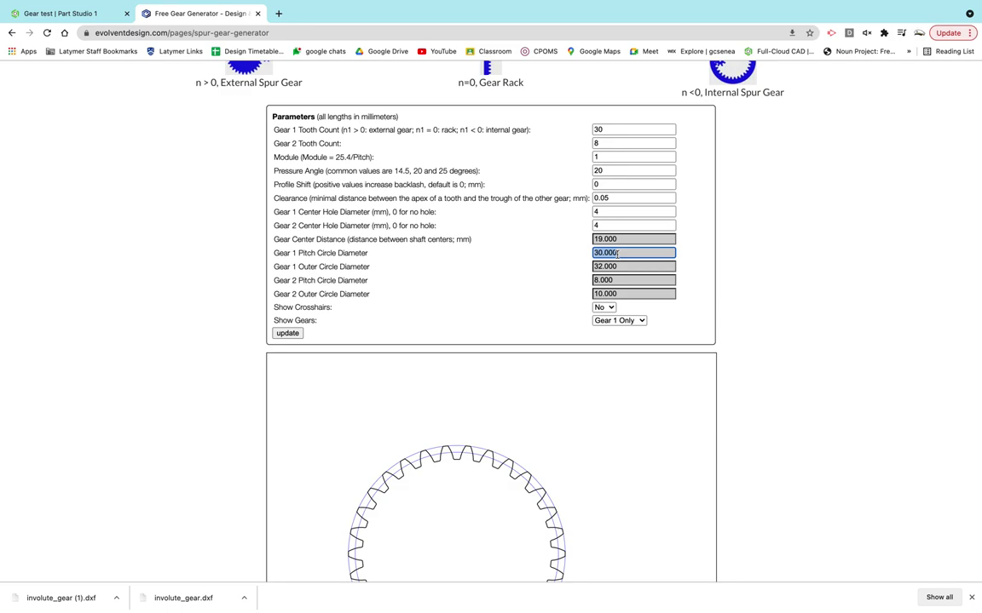
Step: Return to Part Studio 1 in Onshape and inspect the dimensions of the plate sketch and the post sketch
left_click(60, 13)
right_click_drag(340, 294, 471, 368)
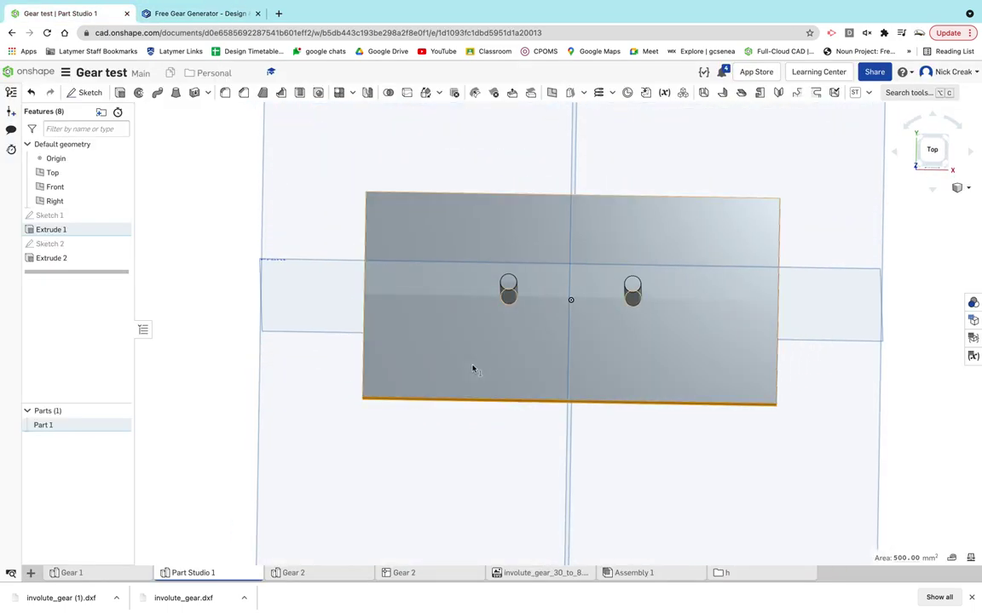
double_click(66, 215)
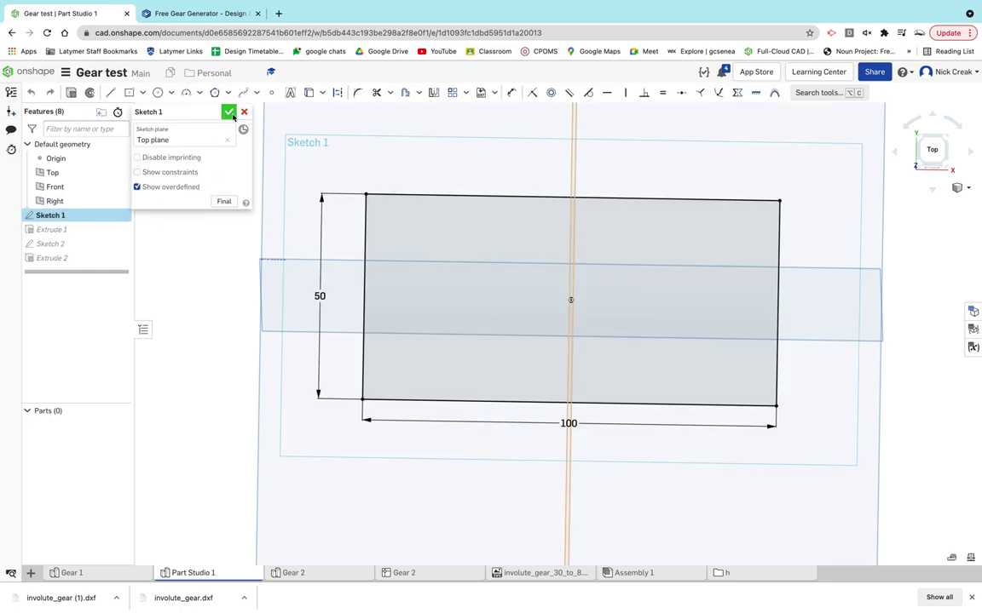
left_click(228, 111)
left_click(81, 245)
double_click(81, 245)
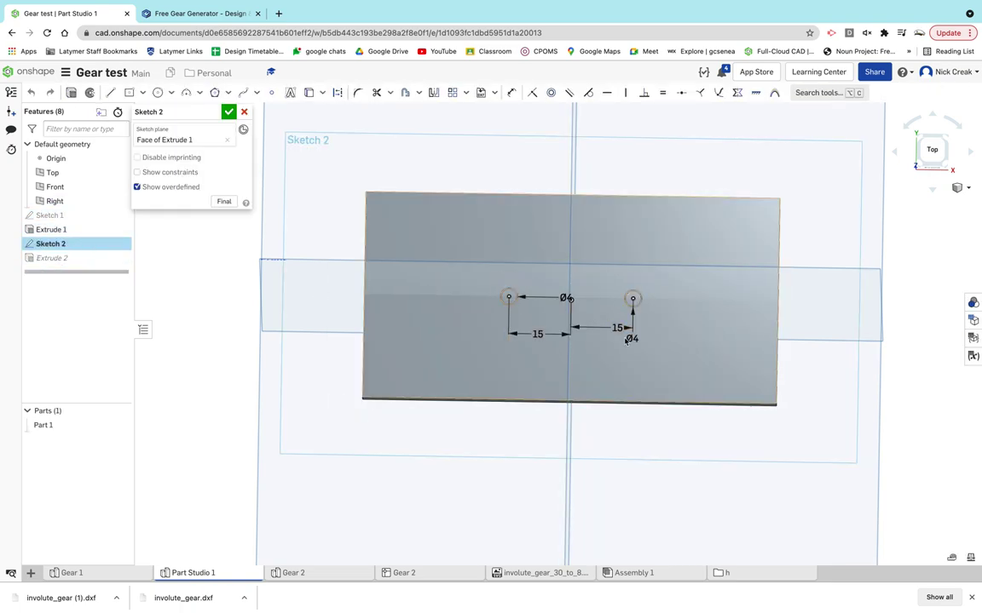
left_click(229, 113)
Step: Delete the Gear 1, Revolute 2 and Revolute 1 mates from Assembly 1
left_click(634, 572)
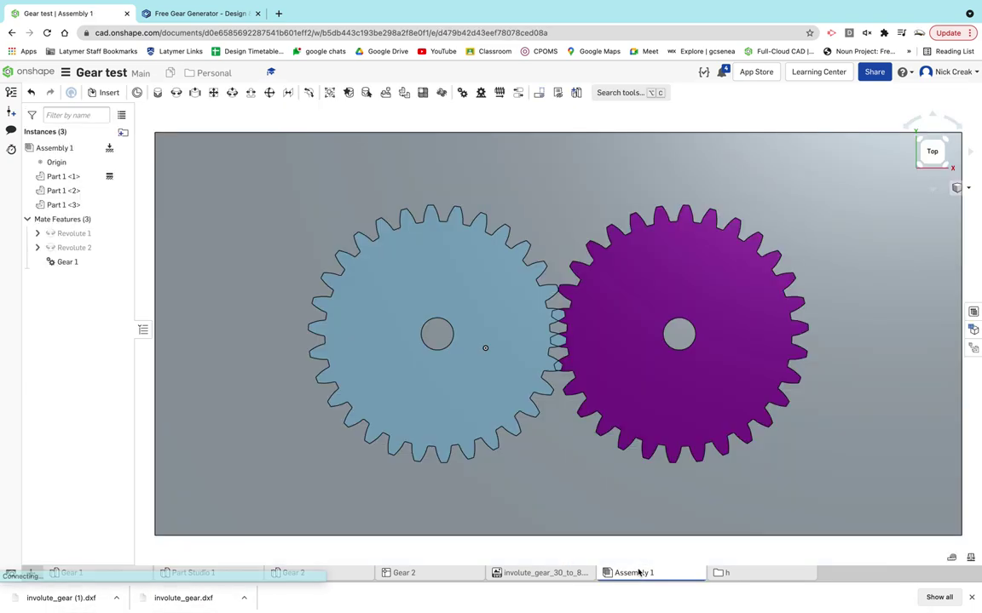
right_click(68, 264)
left_click(93, 315)
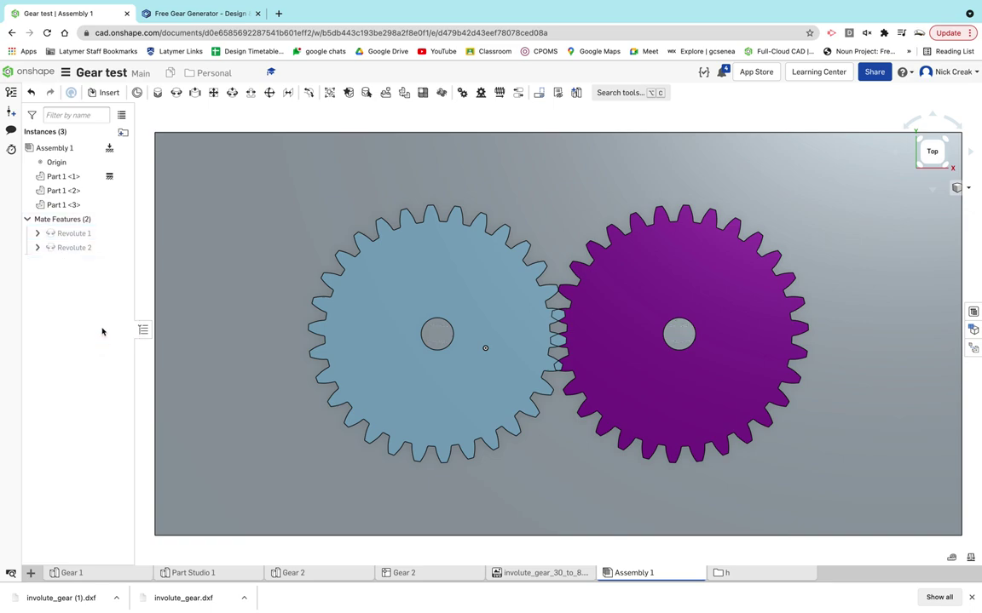
right_click(96, 246)
left_click(126, 380)
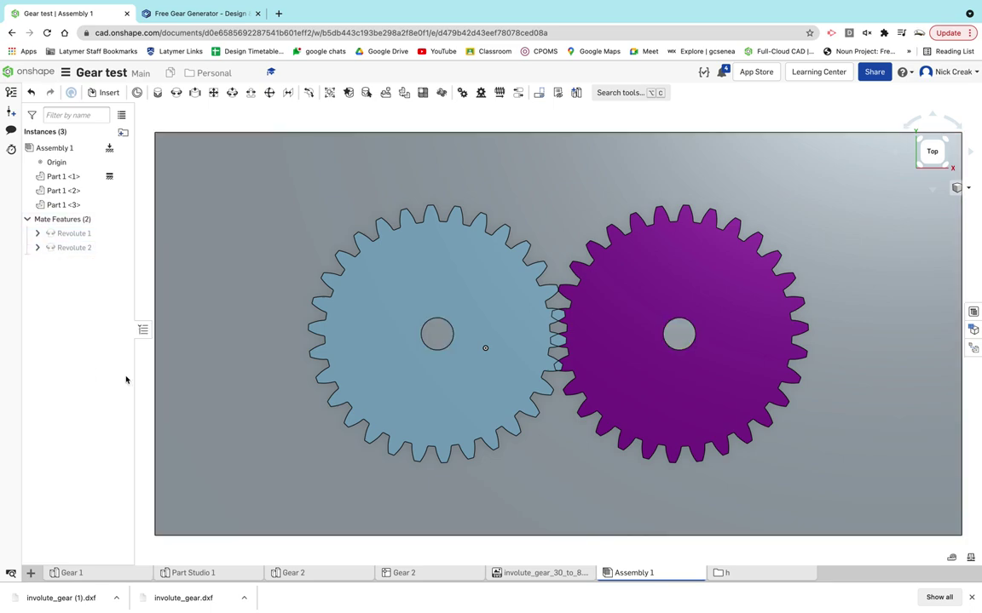
left_click(87, 234)
right_click(86, 242)
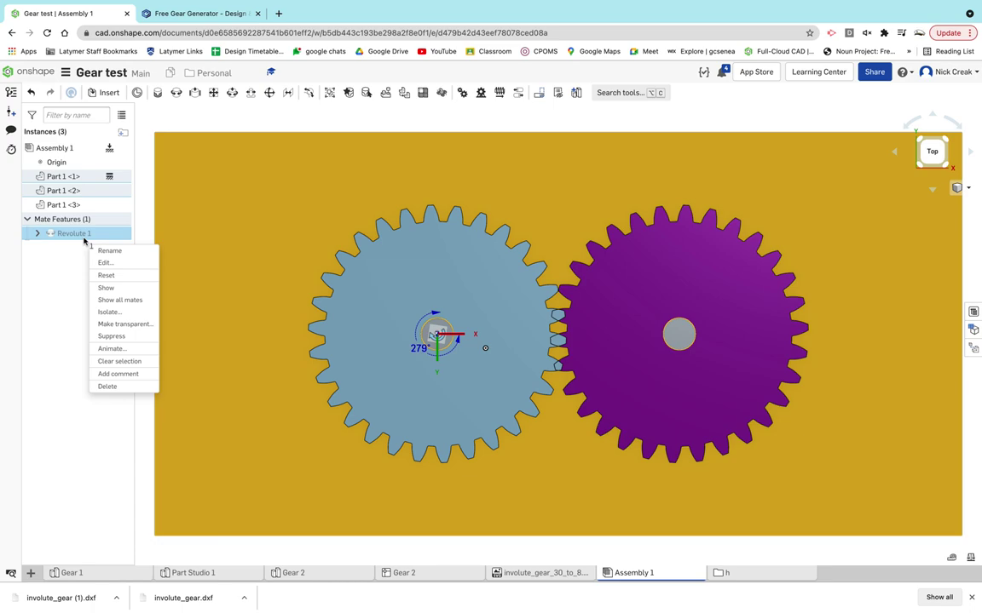
left_click(104, 385)
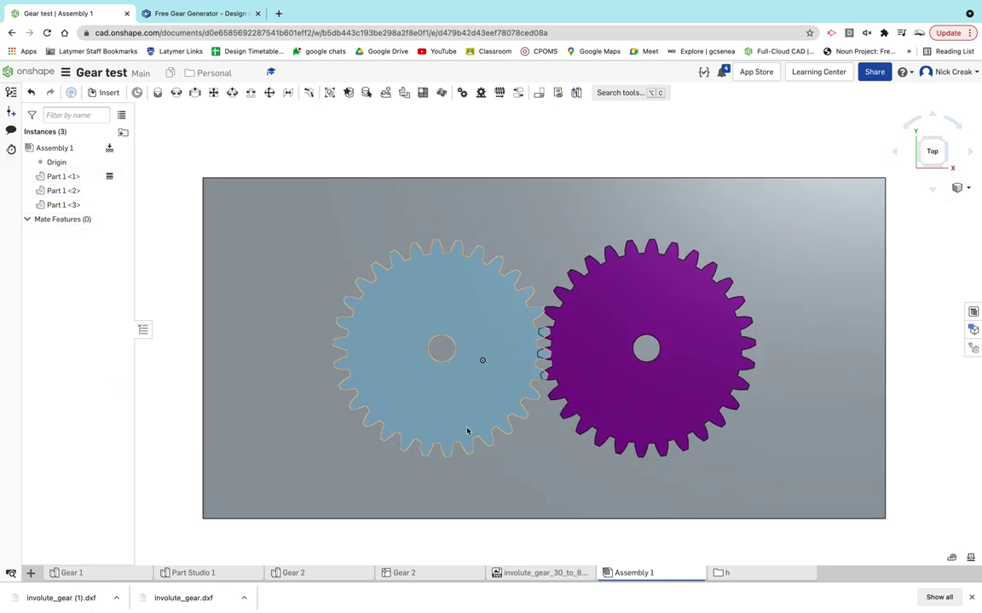
Step: Move the blue and purple gears up off their posts, clear of the base plate
right_click_drag(467, 431, 488, 344)
left_click_drag(488, 346, 483, 249)
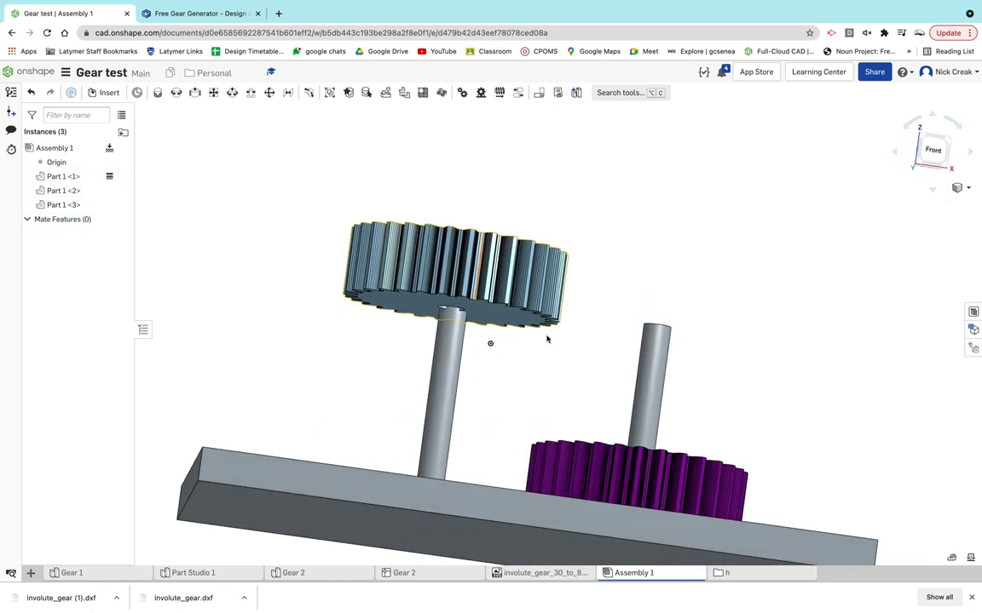
left_click_drag(613, 478, 767, 273)
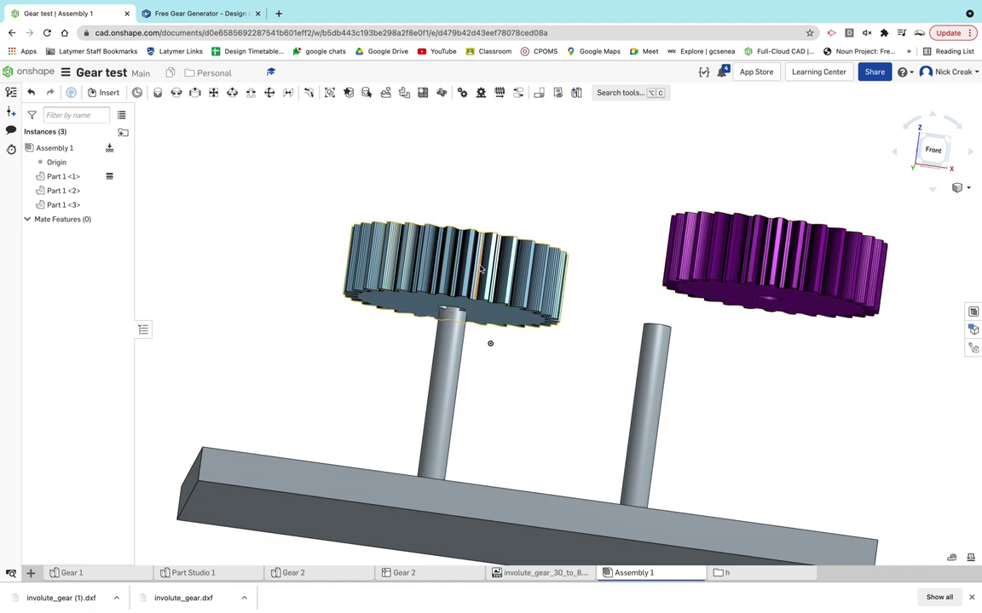
left_click_drag(348, 302, 264, 260)
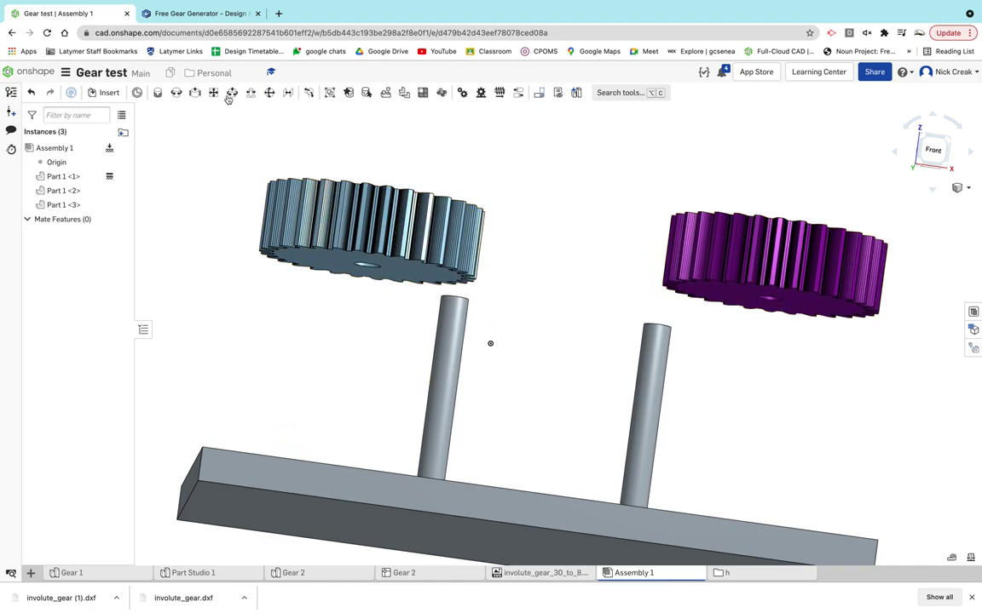
Step: Add a revolute mate between the blue gear's bottom hole centre and the base of its post on the plate
left_click(176, 93)
left_click(367, 268)
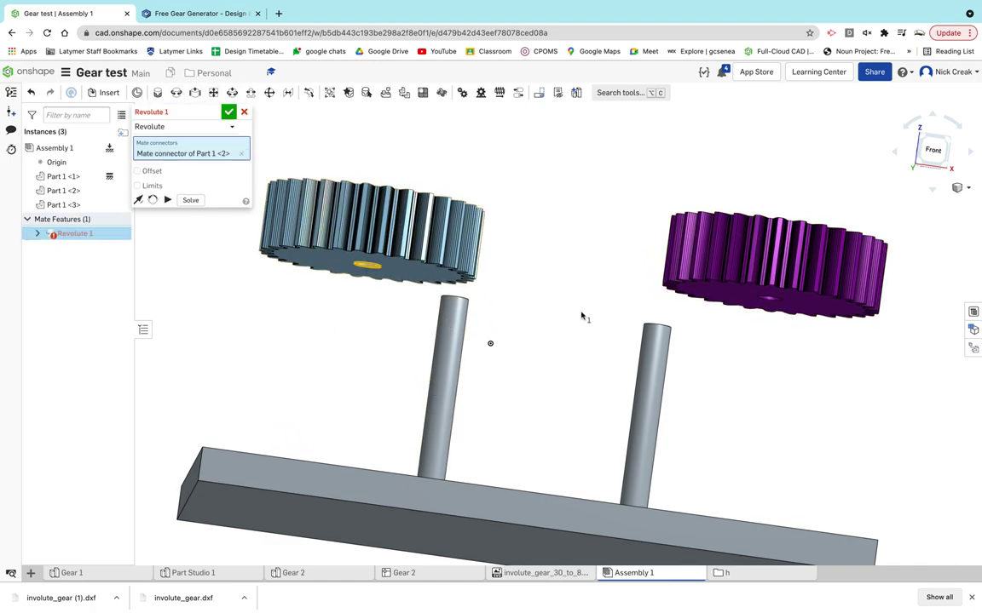
right_click_drag(580, 313, 571, 400)
left_click(482, 385)
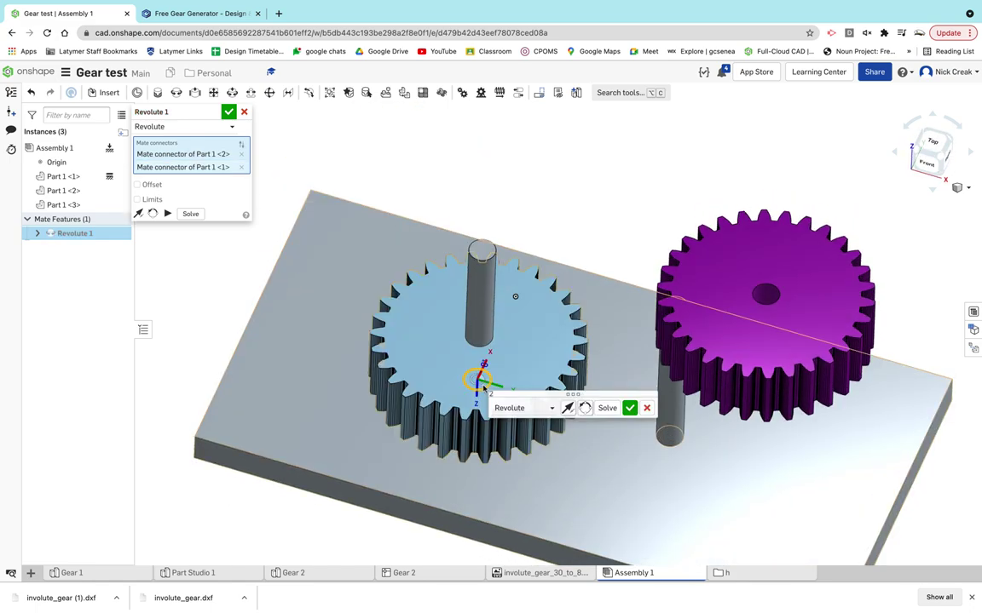
left_click(629, 409)
Step: Add a revolute mate between the purple gear's bottom hole centre and the base of its post on the plate
right_click_drag(758, 430, 791, 340)
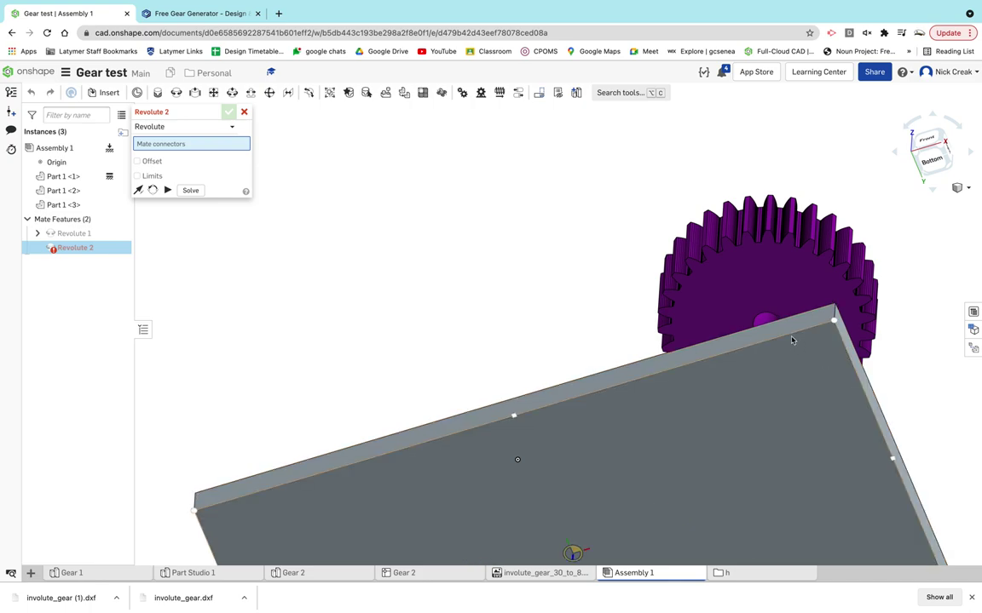
left_click(758, 322)
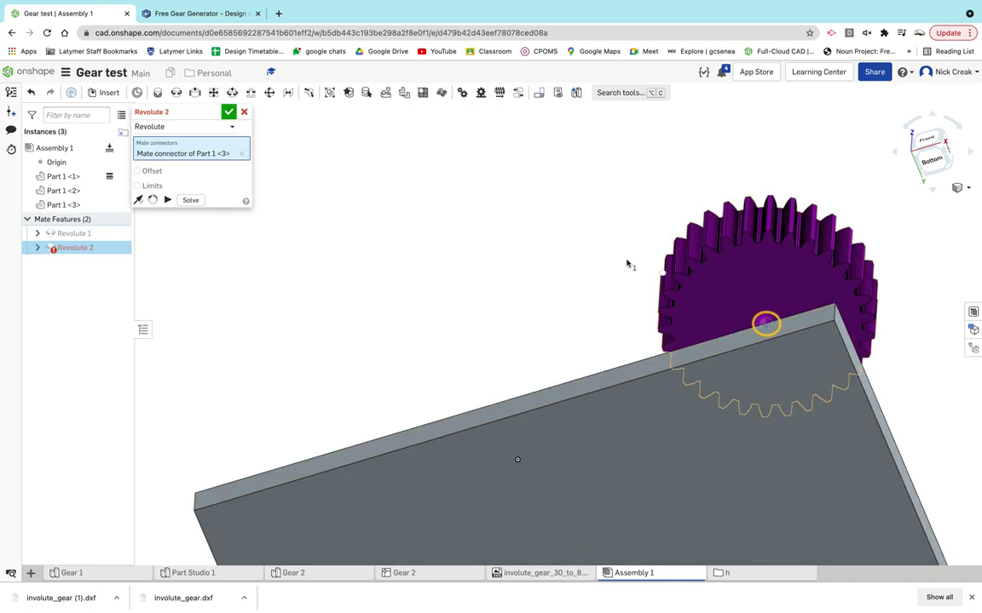
right_click_drag(629, 265, 645, 415)
left_click(662, 404)
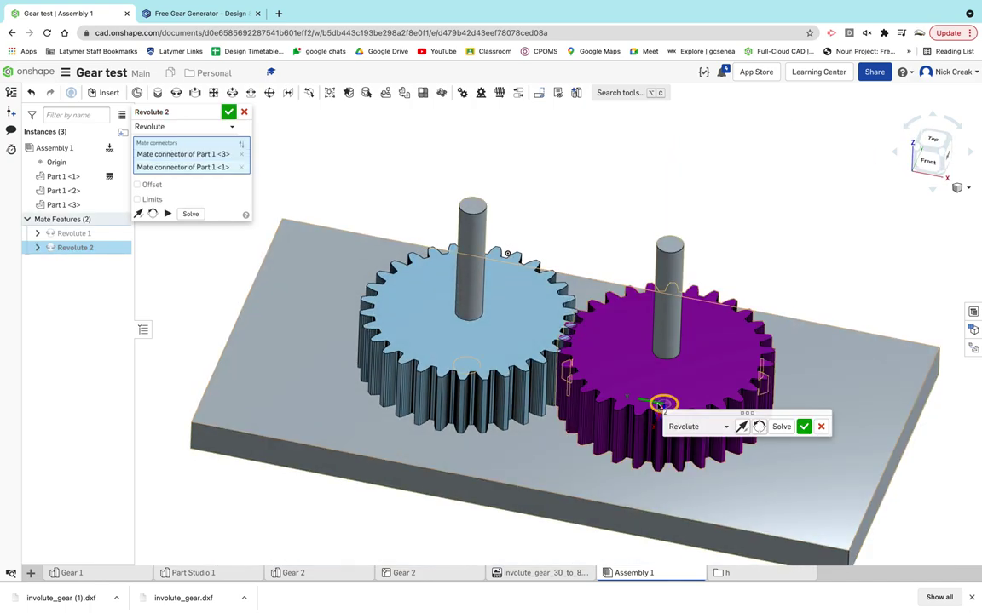
left_click(228, 111)
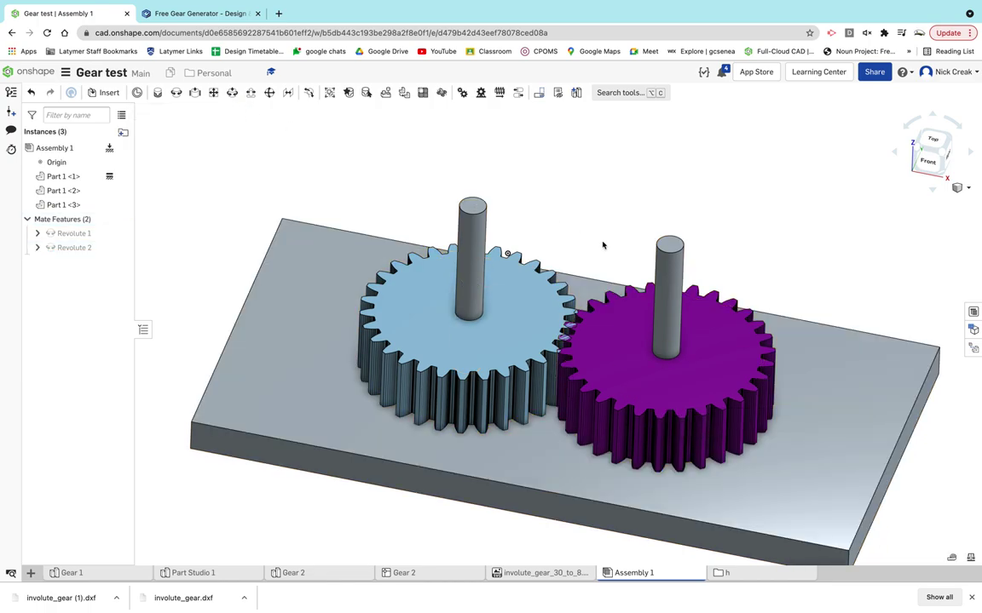
Step: Add a gear mate linking Revolute 1 and Revolute 2 with a relation ratio of 1
right_click_drag(602, 243, 611, 394)
left_click_drag(600, 412, 602, 416)
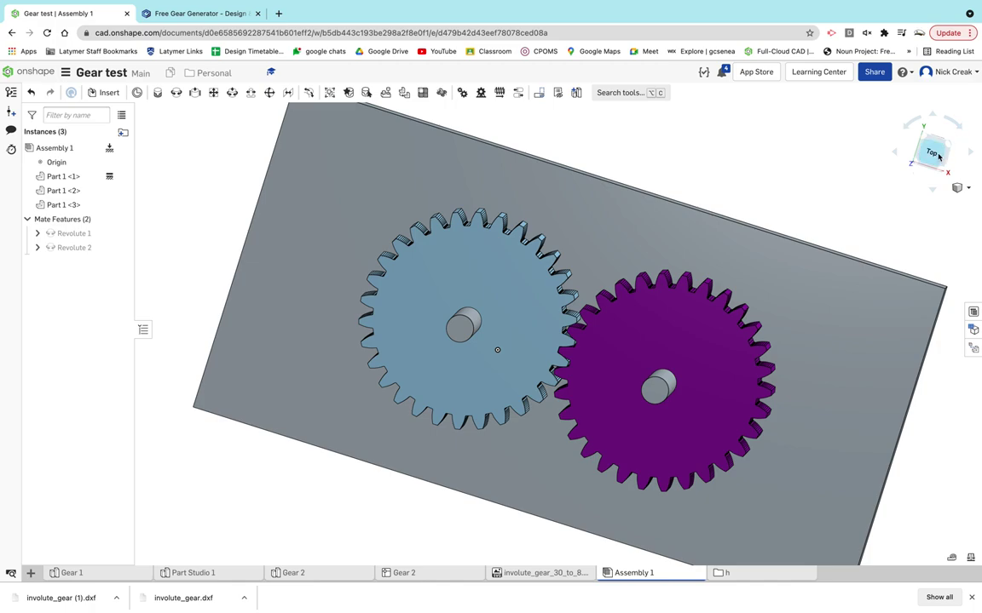
left_click(931, 152)
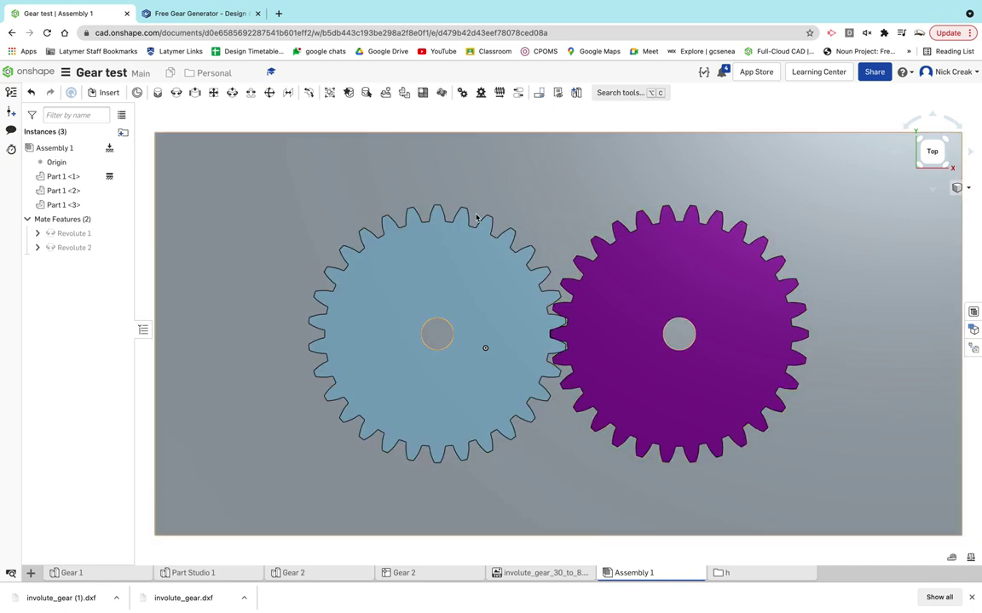
left_click(462, 93)
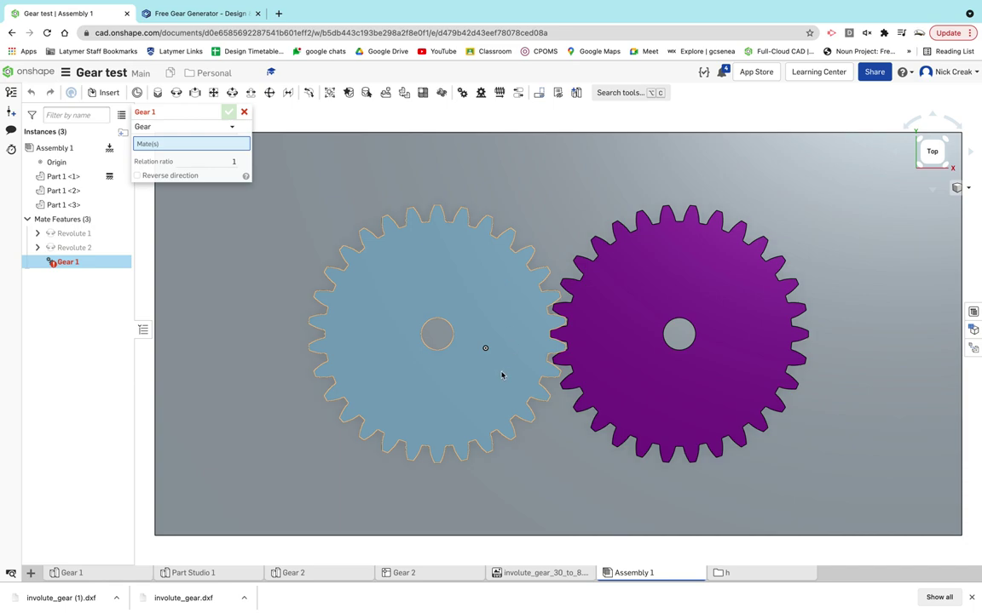
left_click(74, 234)
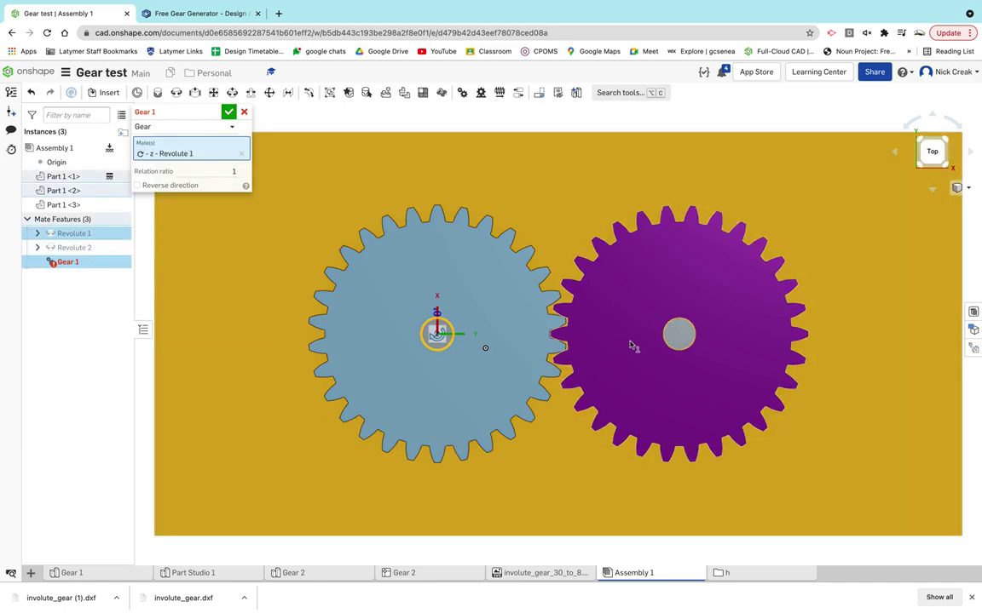
left_click(83, 248)
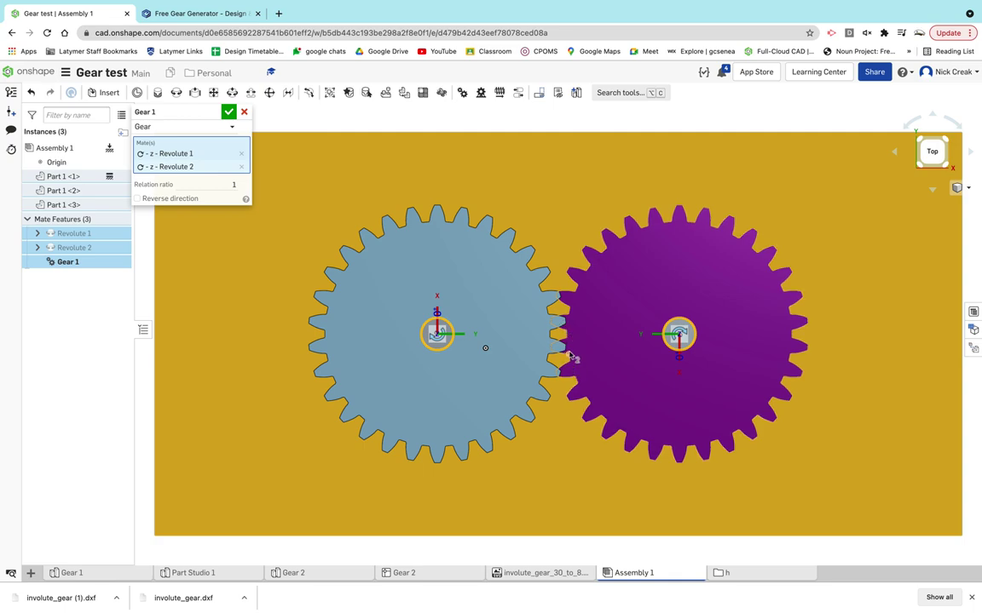
left_click(228, 111)
Step: Rotate the blue and purple gears on their posts to check how they turn together
right_click_drag(457, 563, 509, 495)
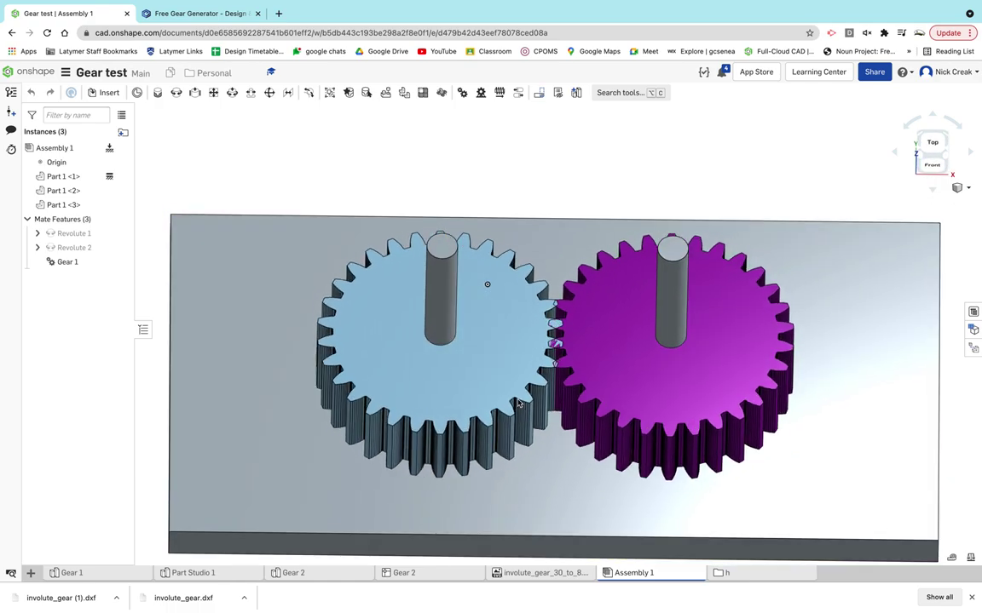
left_click_drag(456, 291, 435, 429)
right_click_drag(434, 428, 475, 425)
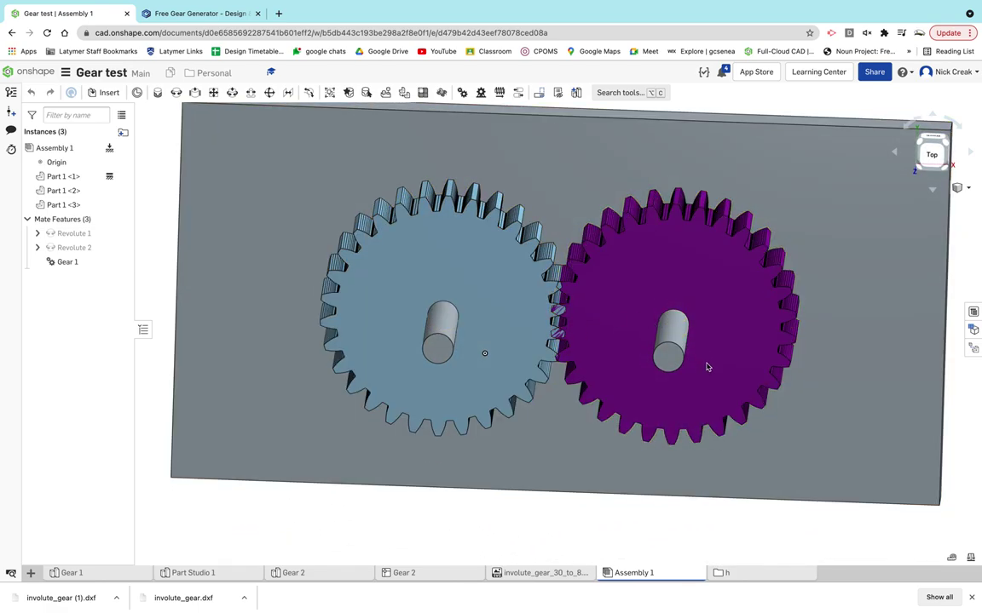
left_click_drag(706, 367, 747, 339)
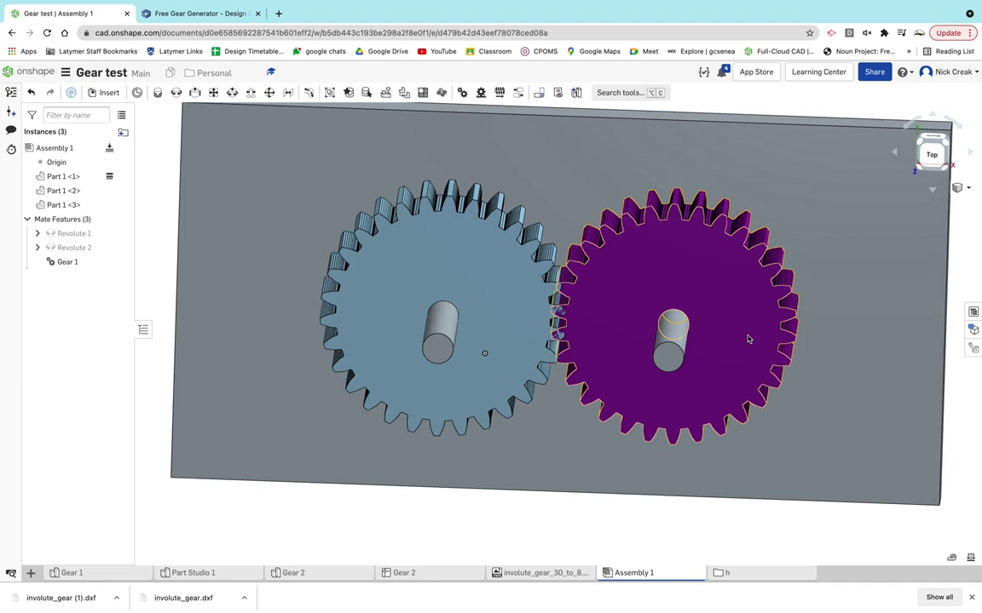